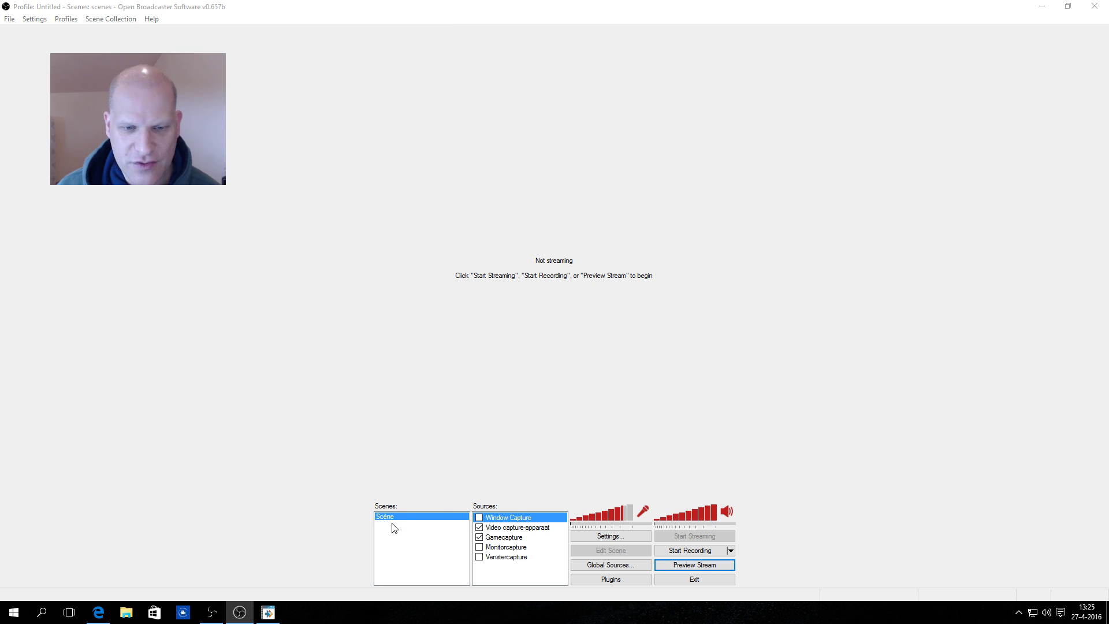
Step: Add a new scene named Scene1 to the scene list
{"action": "right_click", "coordinate": [406, 545]}
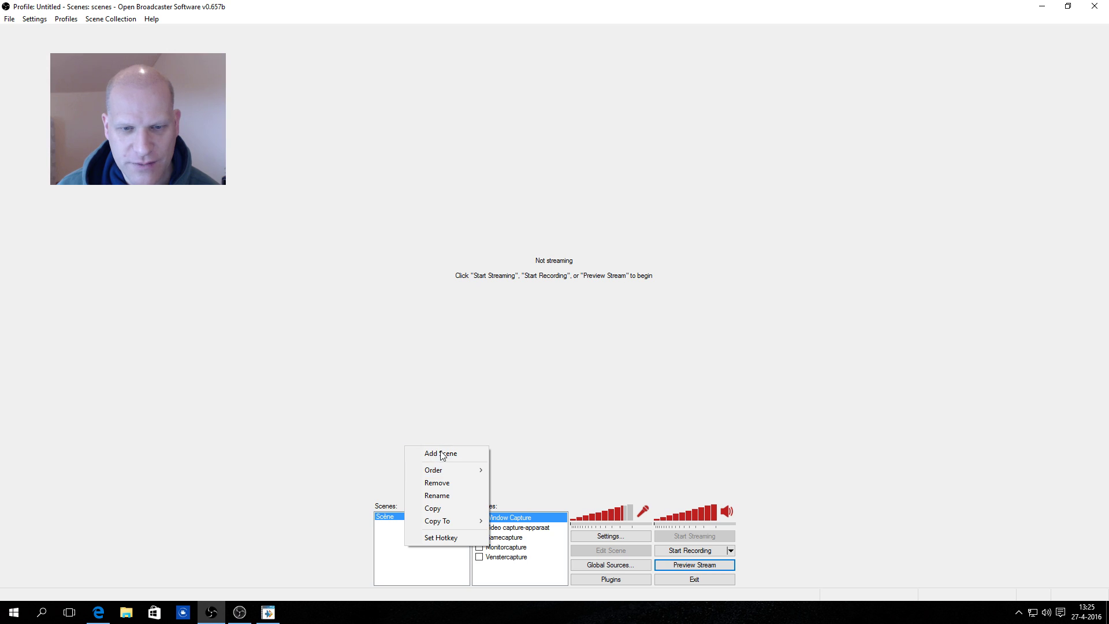
{"action": "right_click", "coordinate": [412, 562]}
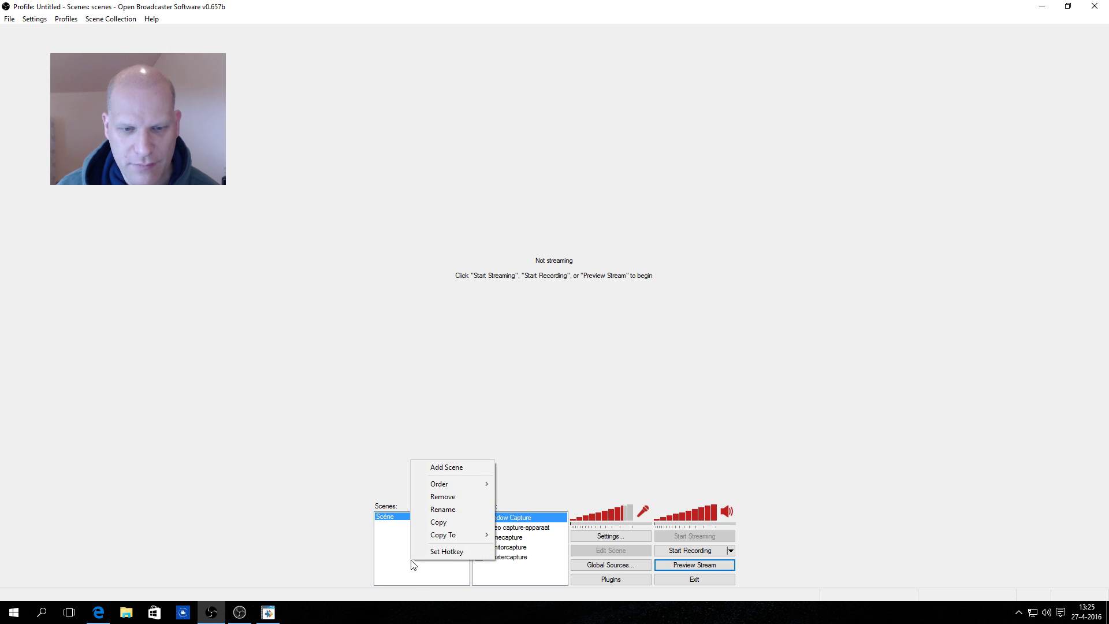
{"action": "left_click", "coordinate": [451, 465]}
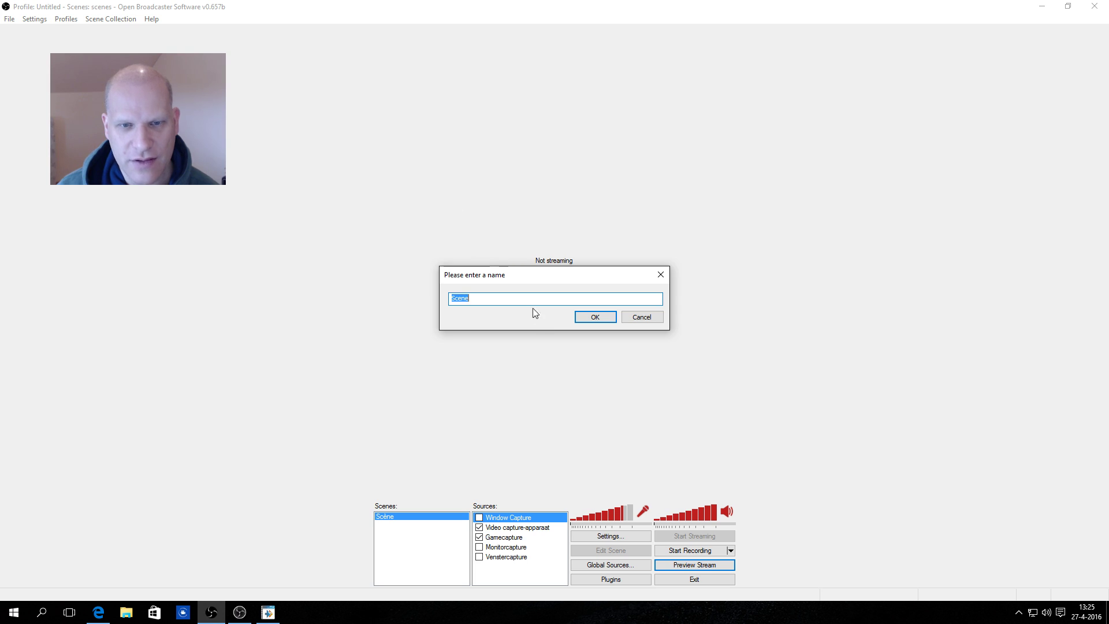
{"action": "left_click", "coordinate": [490, 298]}
{"action": "type", "text": "1"}
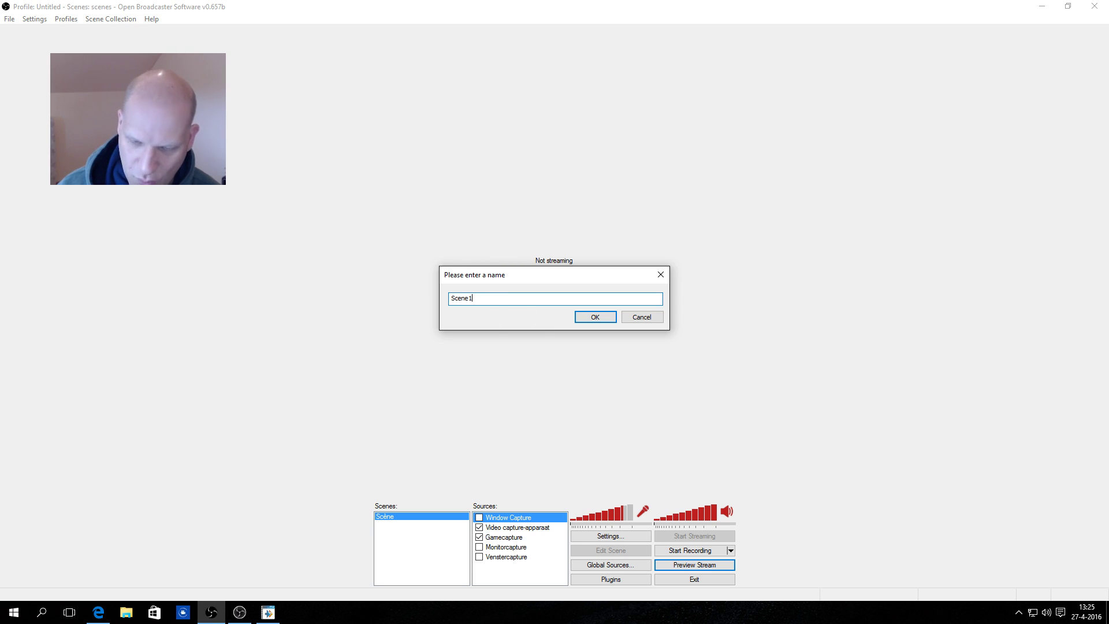
{"action": "key", "text": "Return"}
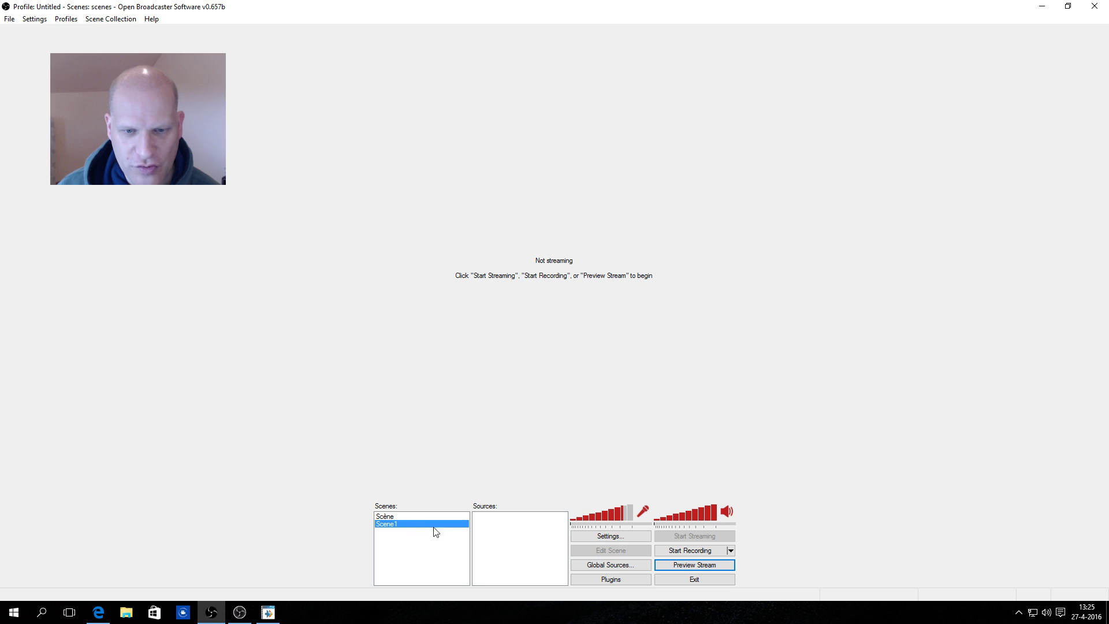
Step: Add a Video Capture Device source to Scene1 using the Logitech HD Pro Webcam C920, keeping the default name and settings
{"action": "right_click", "coordinate": [494, 524]}
{"action": "mouse_move", "coordinate": [537, 526]}
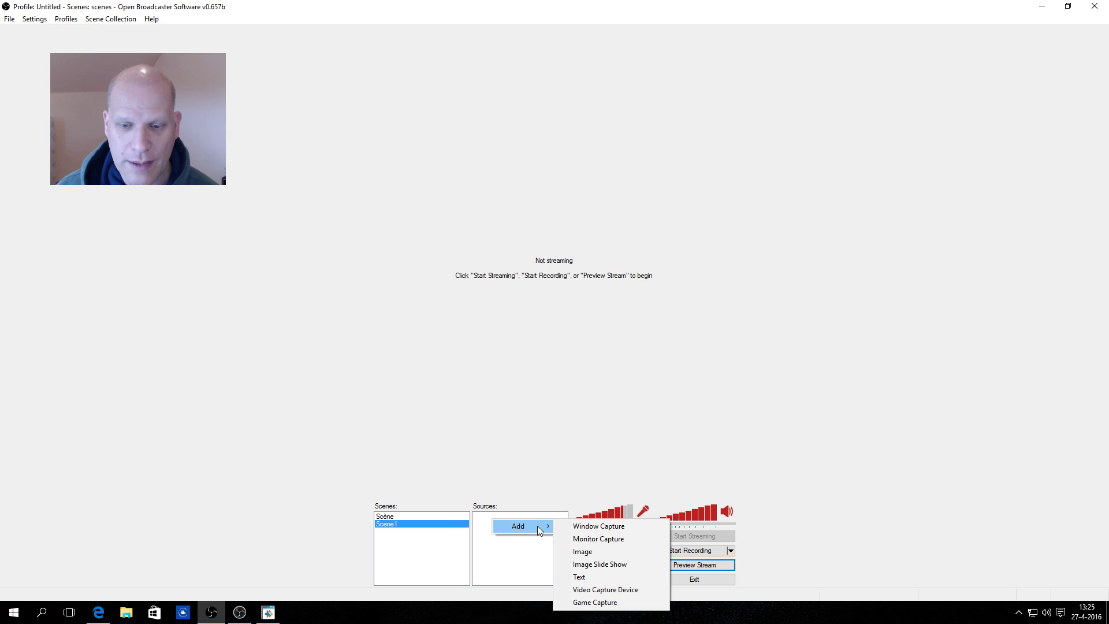
{"action": "left_click", "coordinate": [594, 588]}
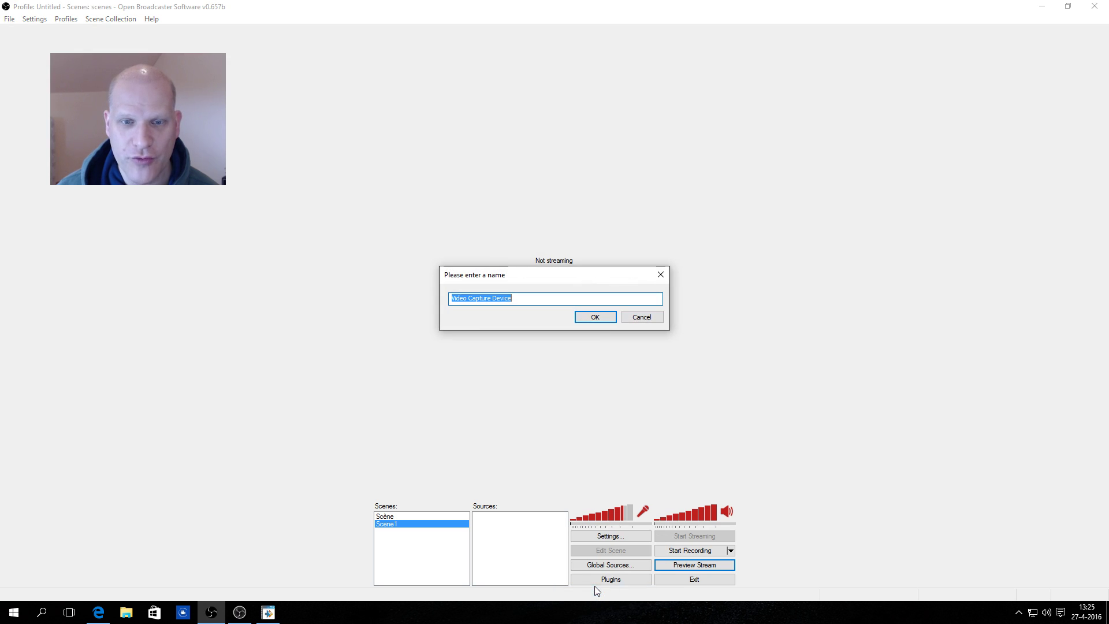
{"action": "left_click", "coordinate": [594, 317]}
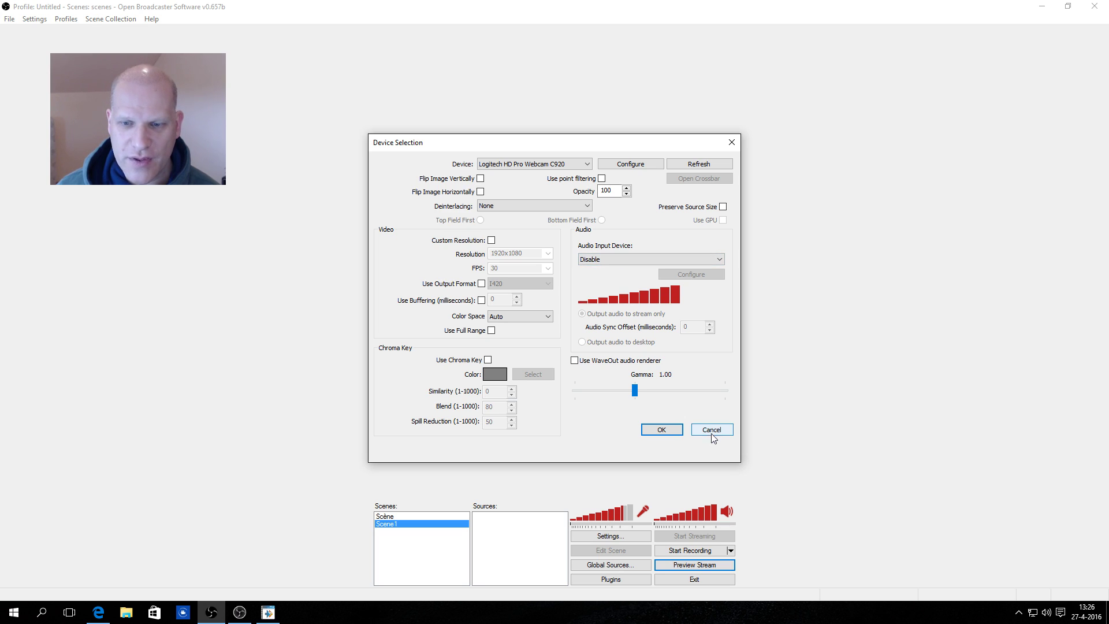
{"action": "left_click", "coordinate": [662, 430]}
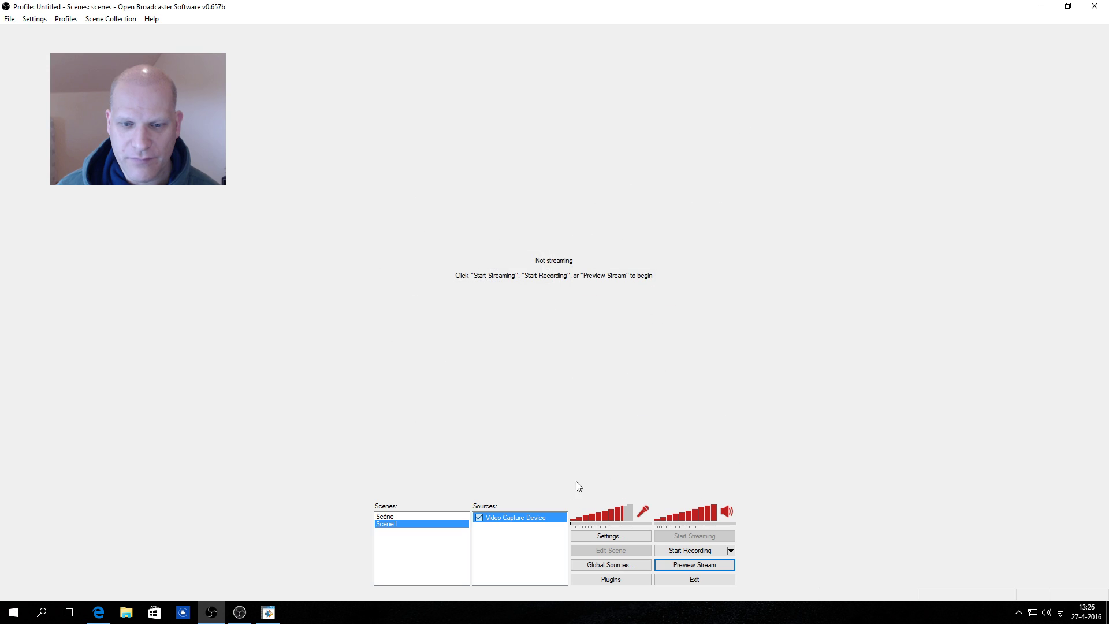
Step: Add a Game Capture source to Scene1 with the default name, keeping the preselected application and default options
{"action": "right_click", "coordinate": [496, 549]}
{"action": "mouse_move", "coordinate": [542, 558]}
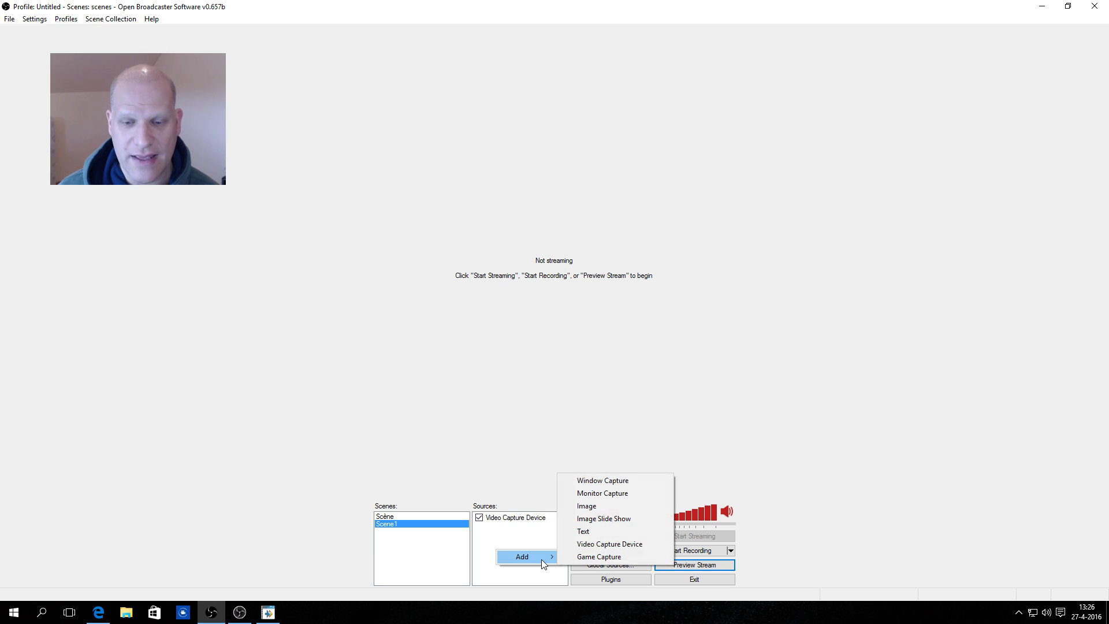
{"action": "left_click", "coordinate": [643, 557]}
{"action": "left_click", "coordinate": [596, 319]}
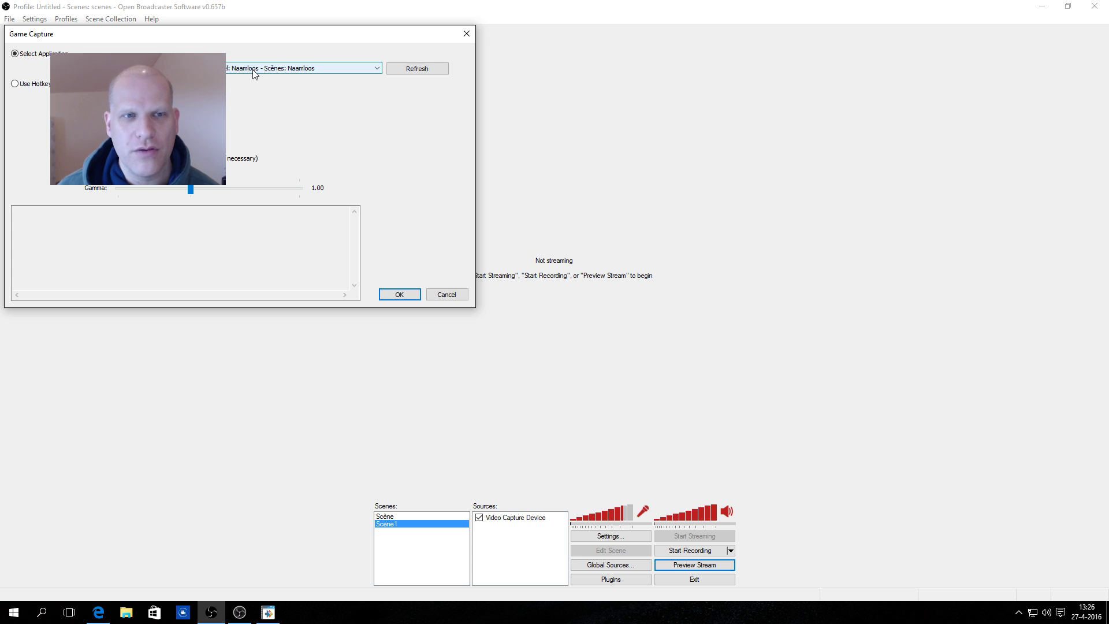
{"action": "left_click", "coordinate": [251, 69]}
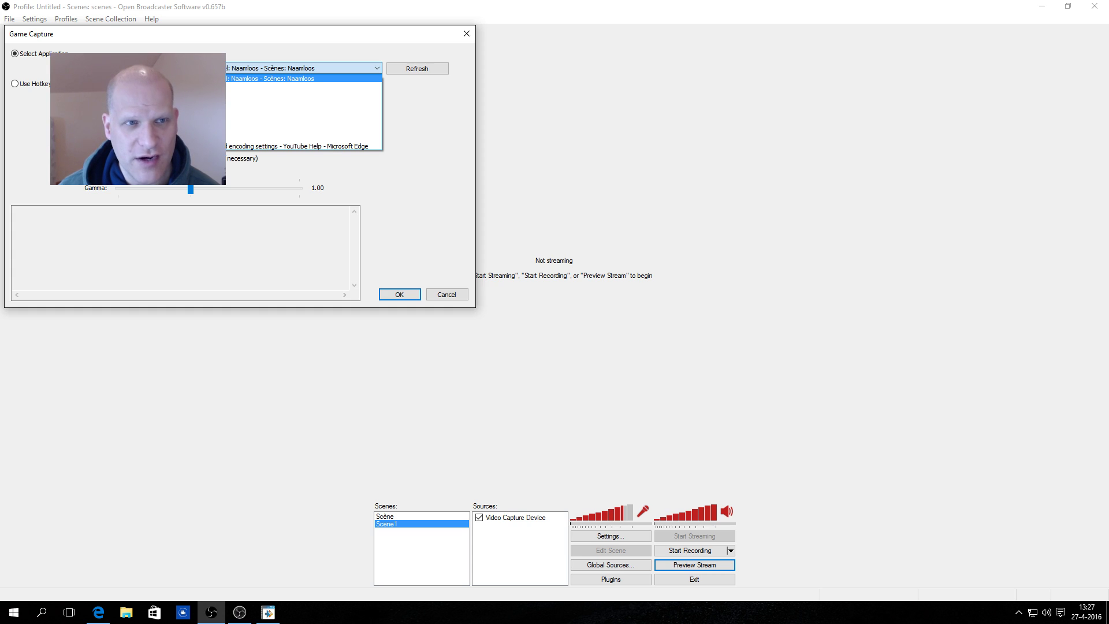
{"action": "left_click", "coordinate": [210, 42]}
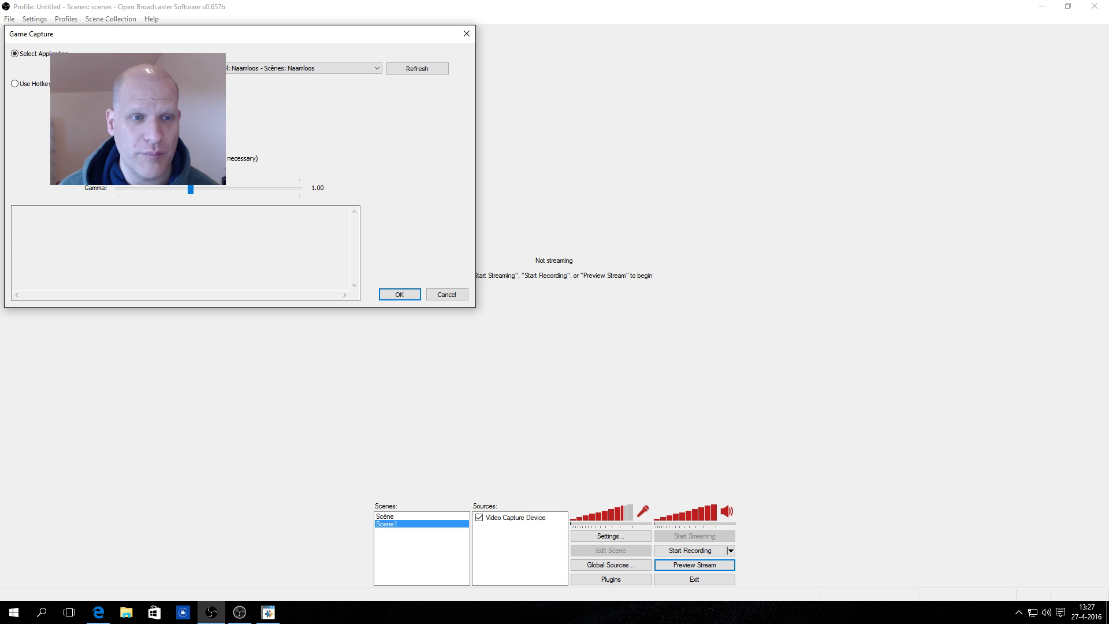
{"action": "left_click", "coordinate": [414, 296]}
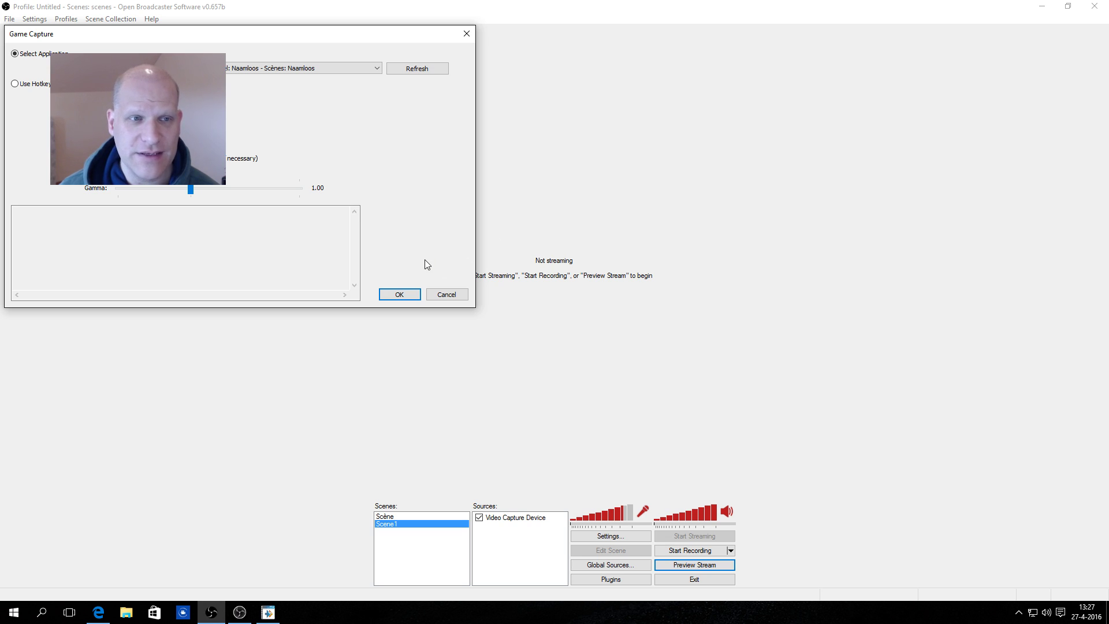
{"action": "left_click", "coordinate": [407, 294]}
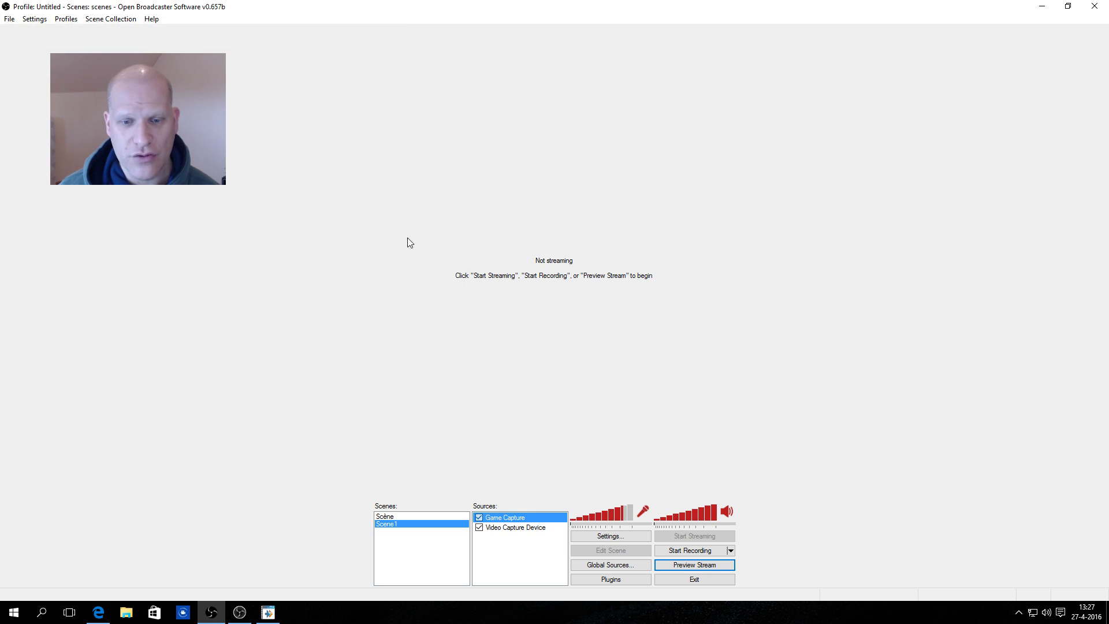
Step: Examine the Game Capture source's actions, the Window Capture options and the other available source types without adding another source
{"action": "right_click", "coordinate": [501, 520]}
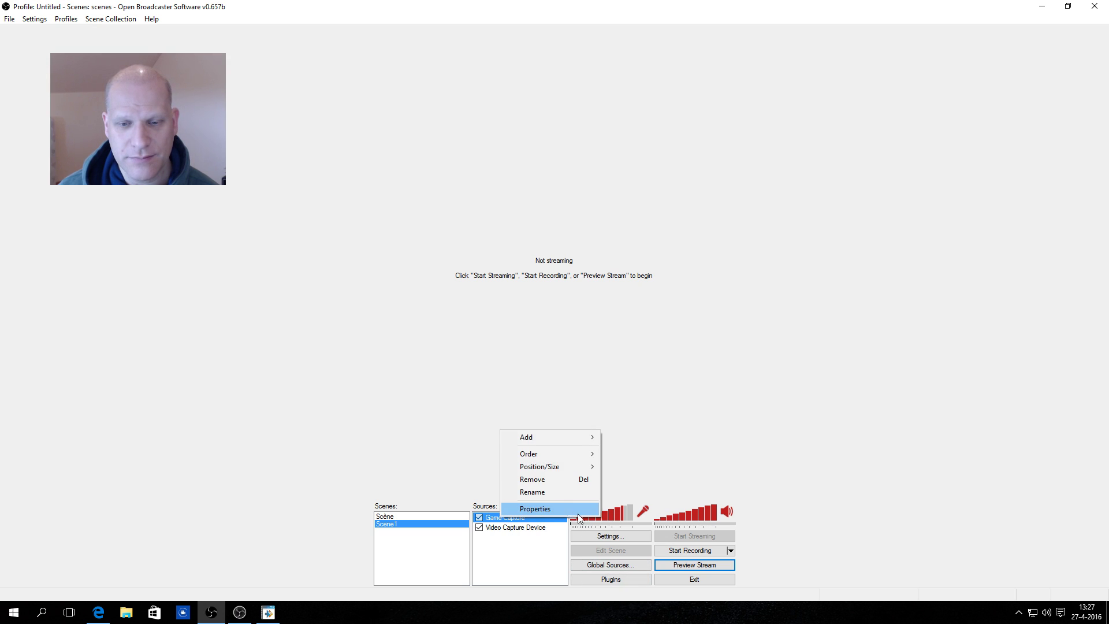
{"action": "left_click", "coordinate": [437, 404]}
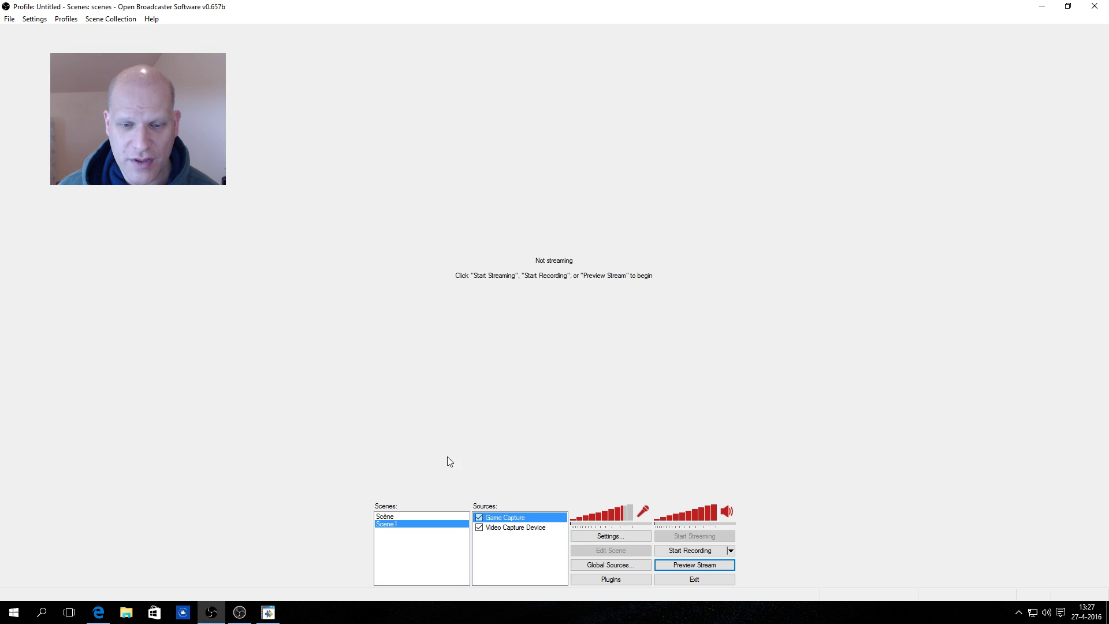
{"action": "right_click", "coordinate": [499, 543]}
{"action": "mouse_move", "coordinate": [549, 552]}
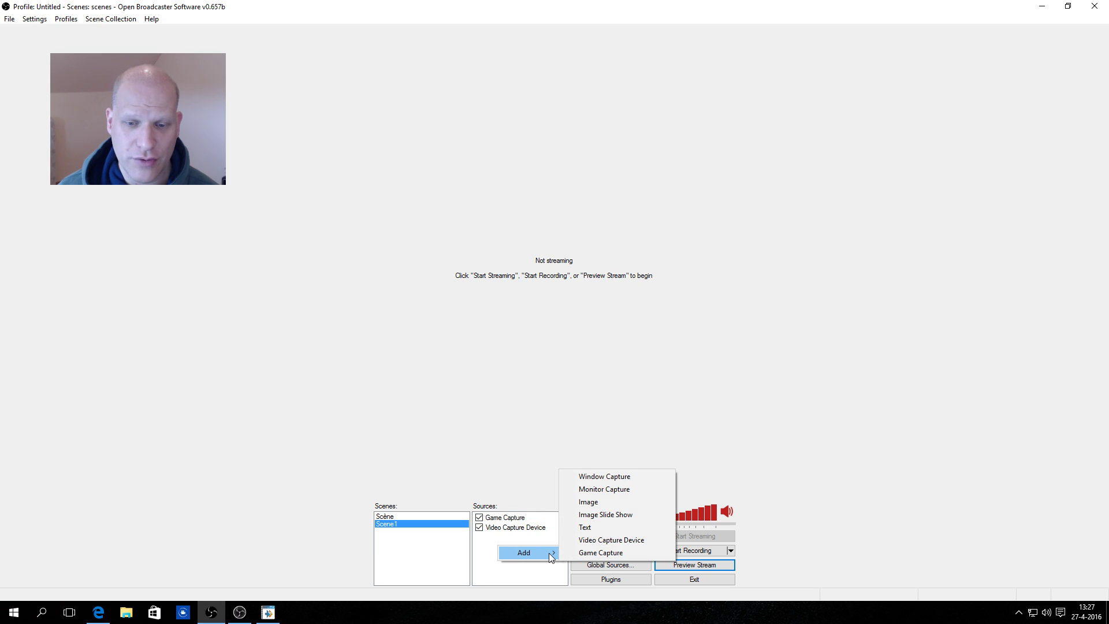
{"action": "left_click", "coordinate": [624, 477]}
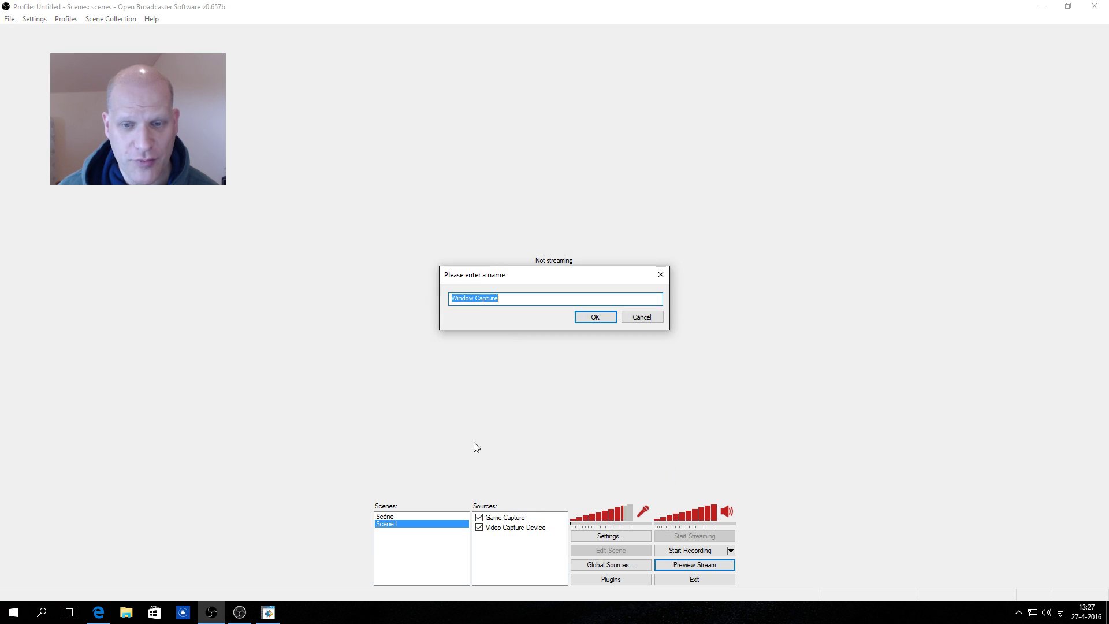
{"action": "left_click", "coordinate": [593, 317]}
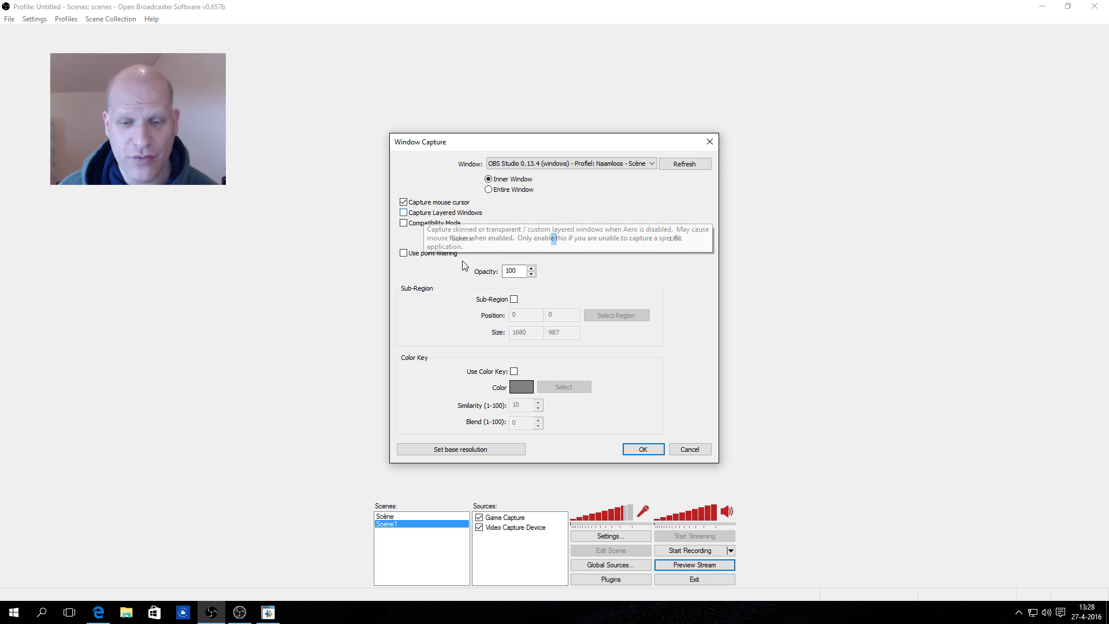
{"action": "left_click", "coordinate": [691, 451]}
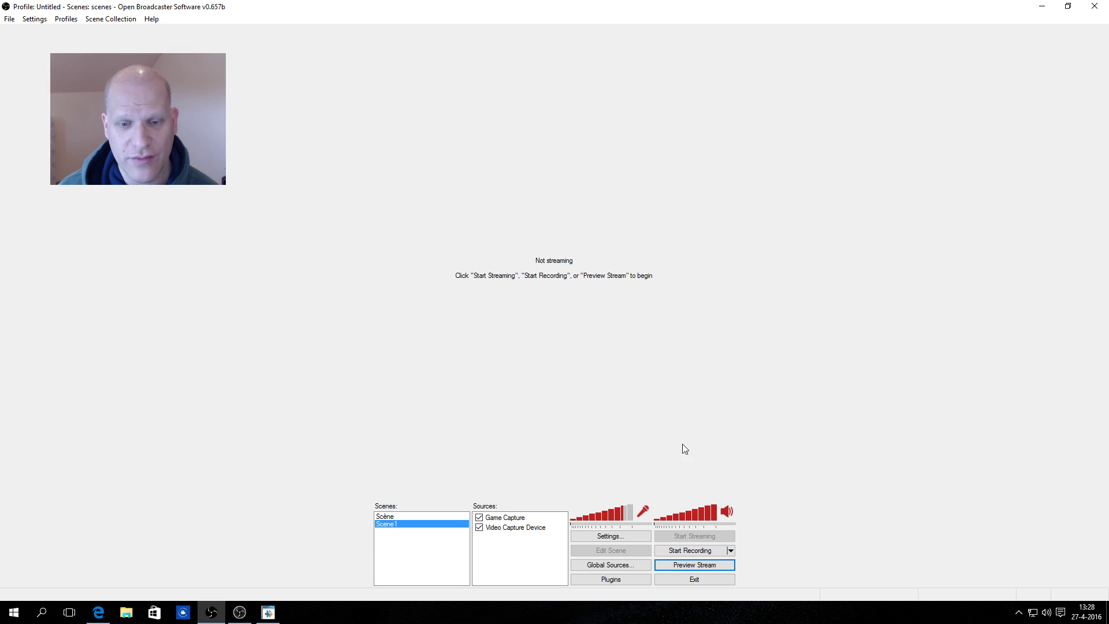
{"action": "right_click", "coordinate": [546, 555]}
{"action": "mouse_move", "coordinate": [588, 556]}
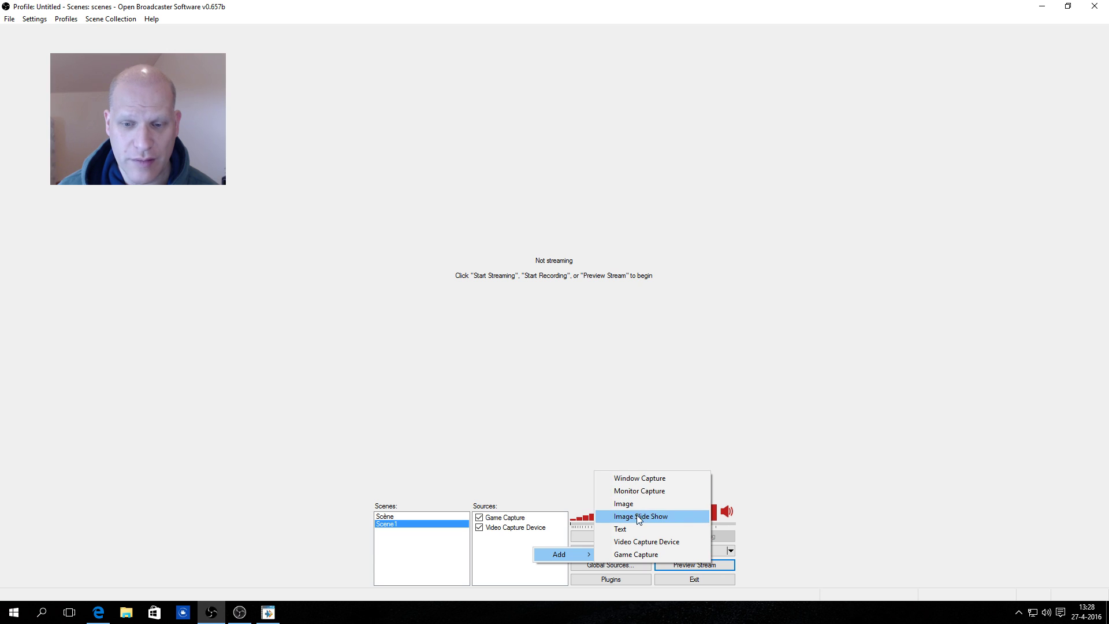
{"action": "left_click", "coordinate": [531, 386]}
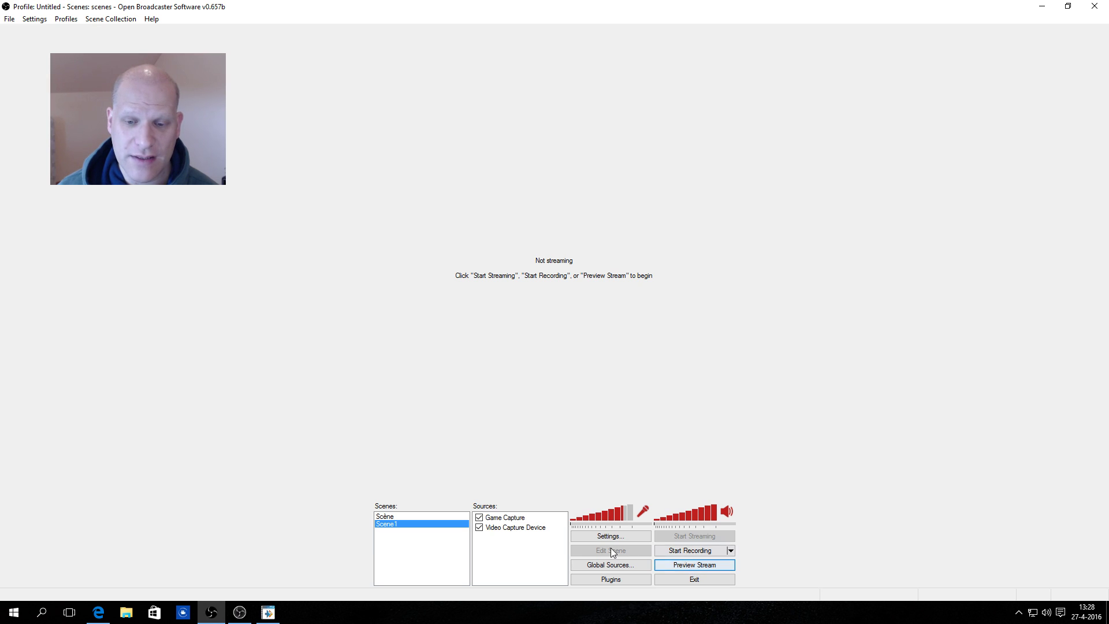
Step: Preview Scene1, turn on scene editing in the preview, and stop the preview
{"action": "left_click", "coordinate": [701, 567]}
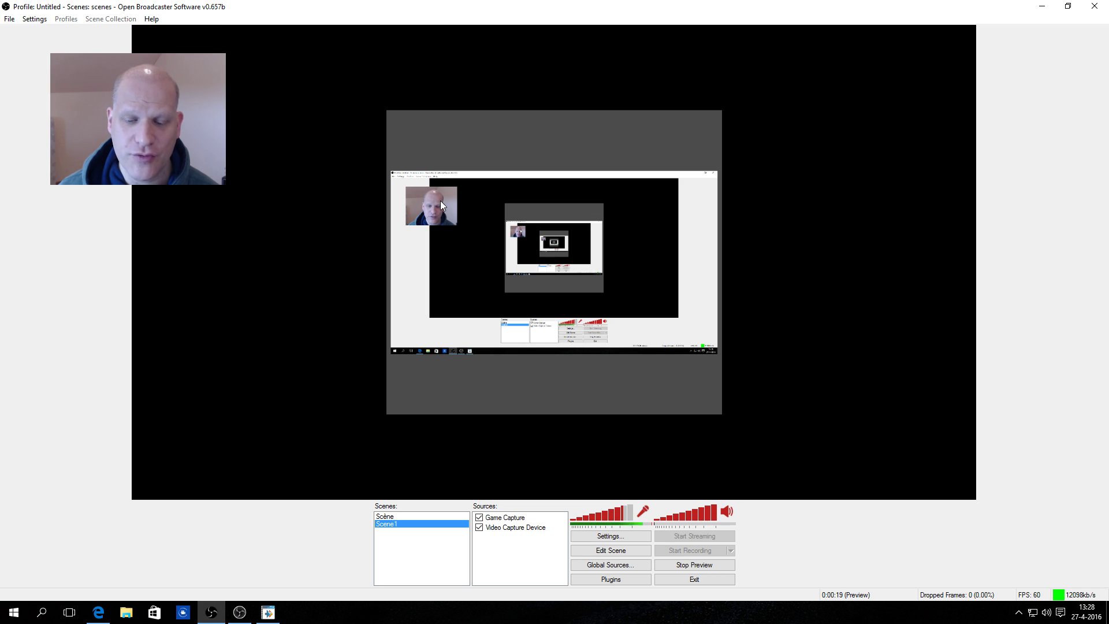
{"action": "left_click", "coordinate": [617, 549]}
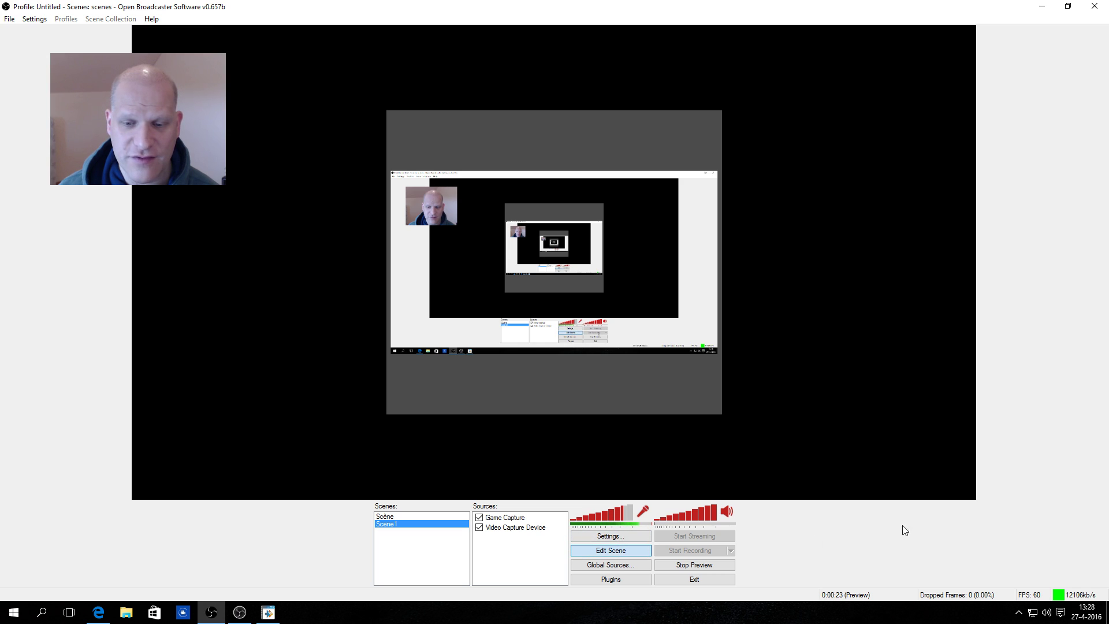
{"action": "key", "text": "alt+Tab"}
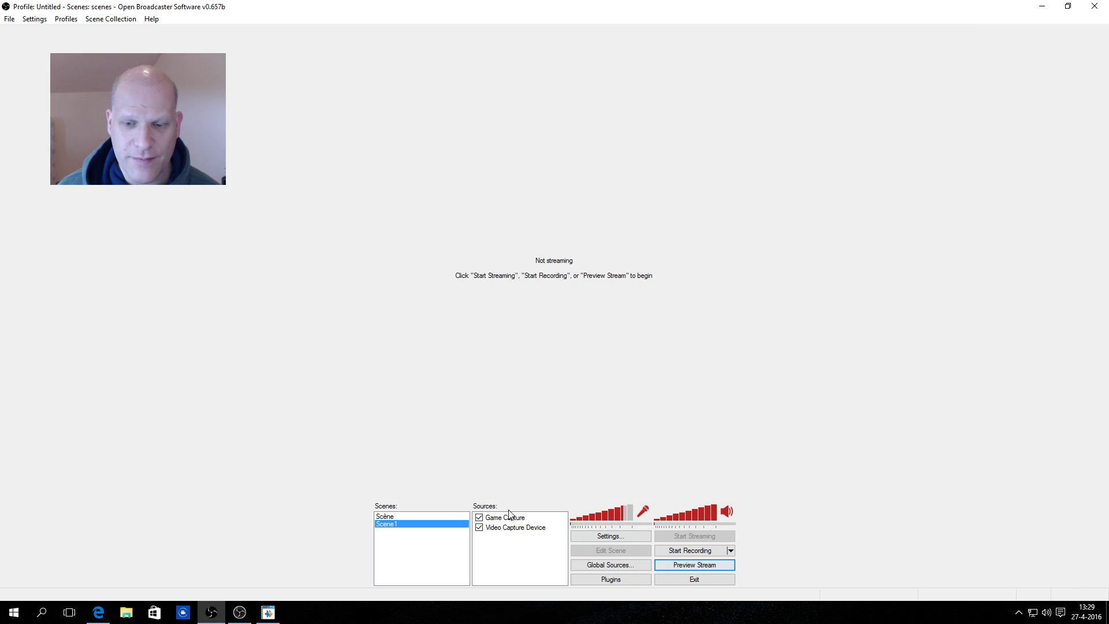
{"action": "left_click", "coordinate": [694, 565]}
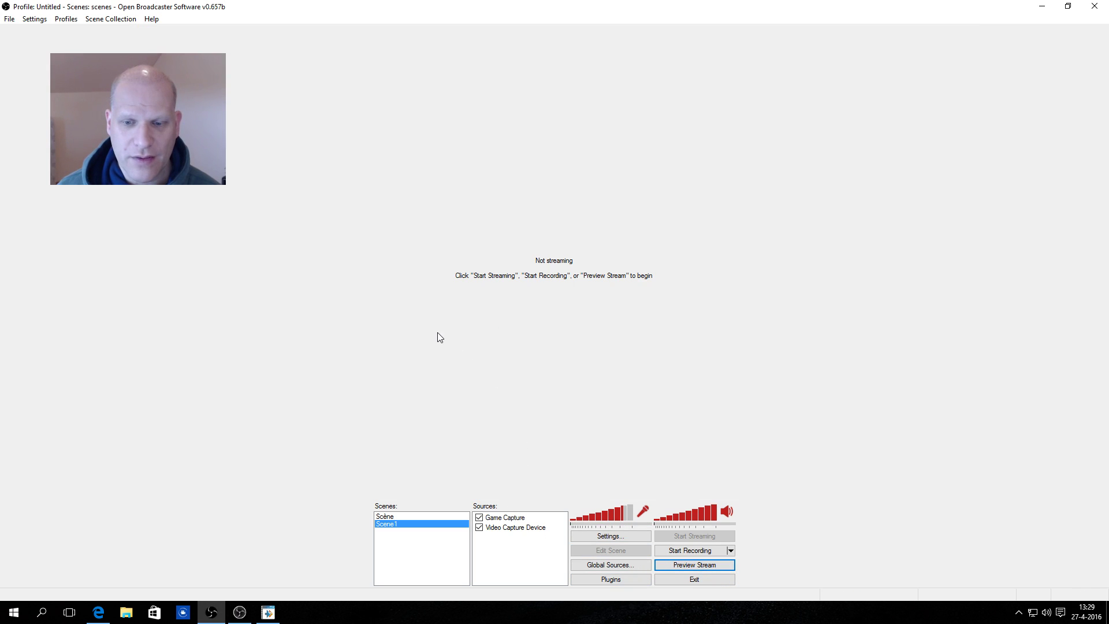
Step: Open the program settings and examine the General options for language and setting profile
{"action": "left_click", "coordinate": [601, 539]}
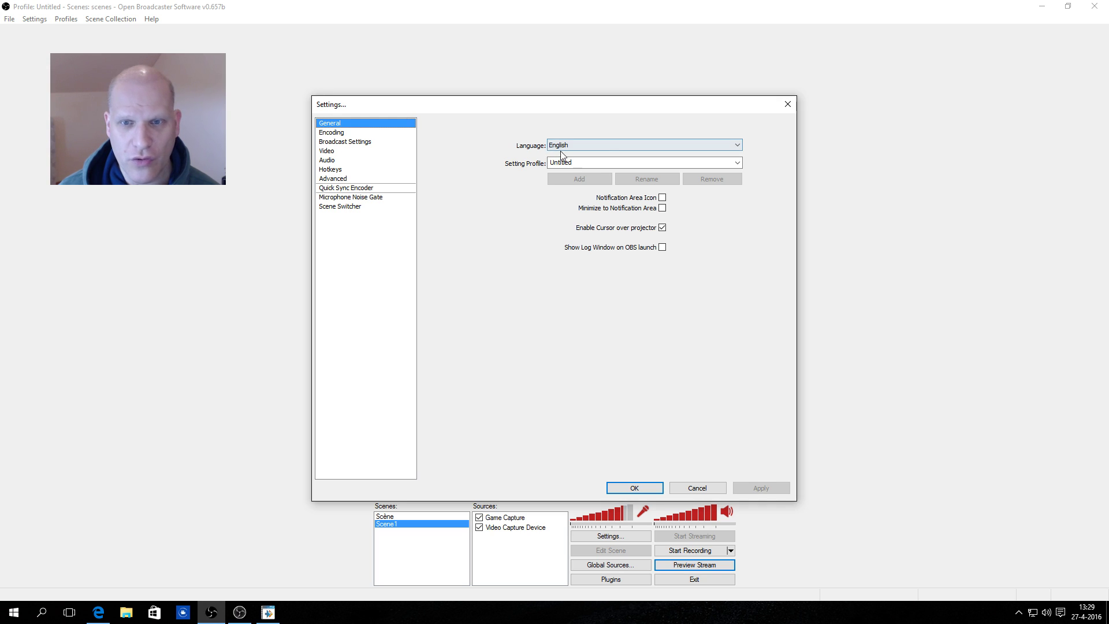
{"action": "left_click", "coordinate": [595, 144]}
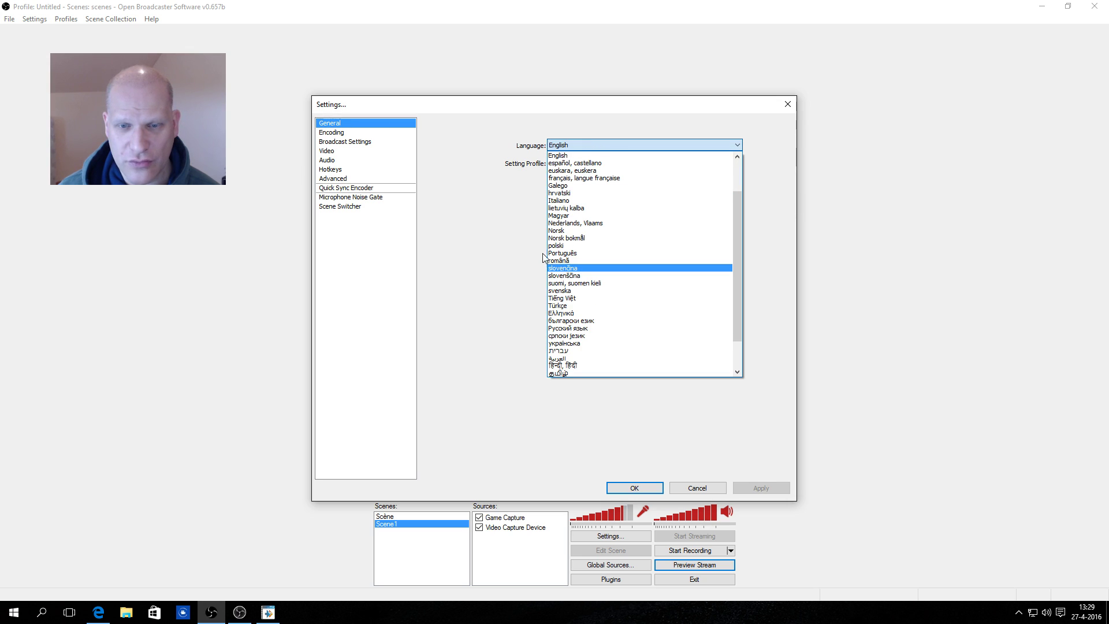
{"action": "key", "text": "f"}
{"action": "left_click", "coordinate": [441, 243]}
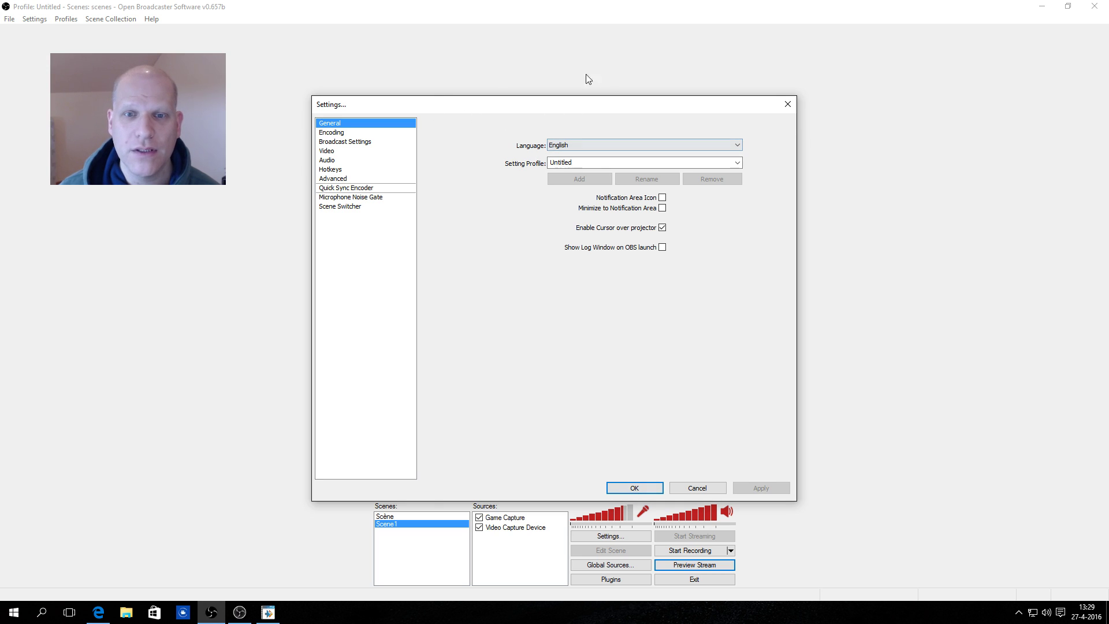
{"action": "left_click", "coordinate": [601, 163]}
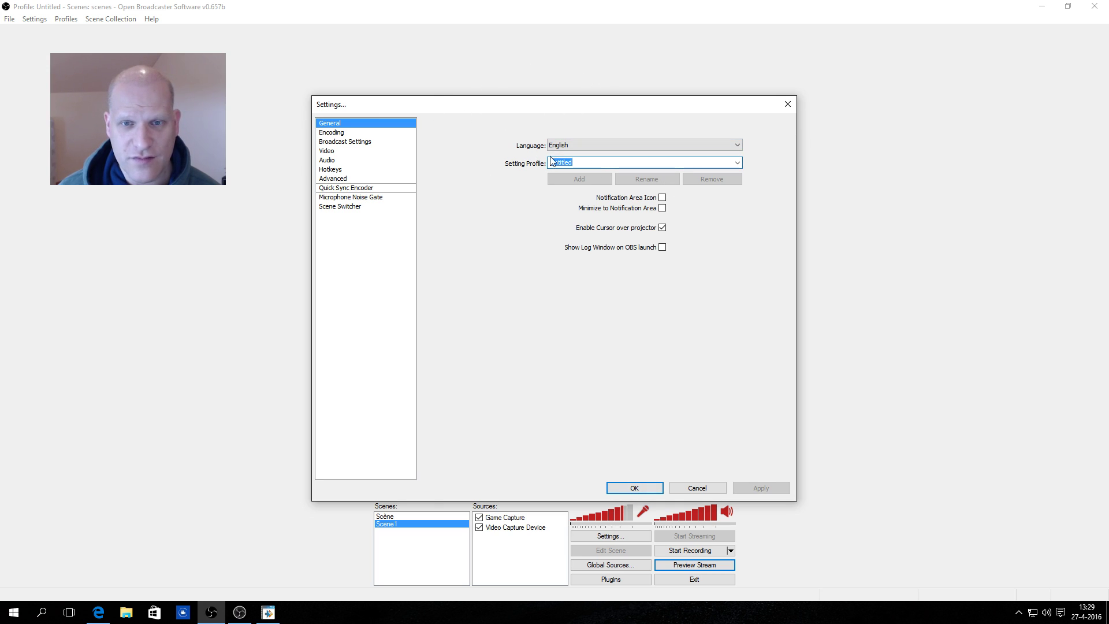
Step: Turn off the cursor over projector option, discard that change, and show the Encoding settings
{"action": "left_click", "coordinate": [662, 227]}
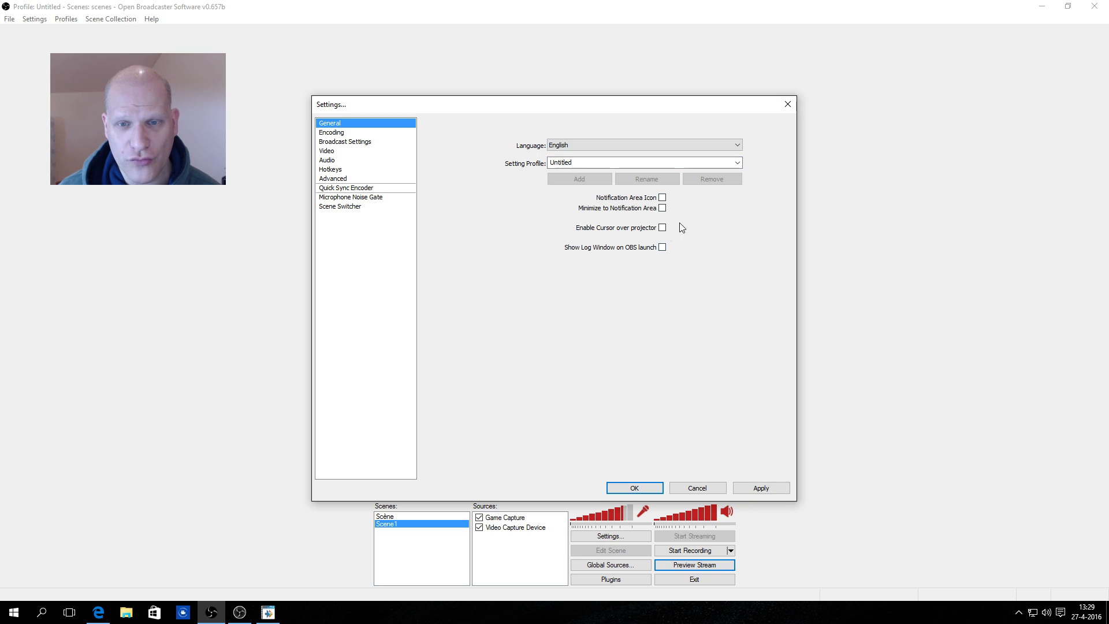
{"action": "left_click", "coordinate": [327, 135]}
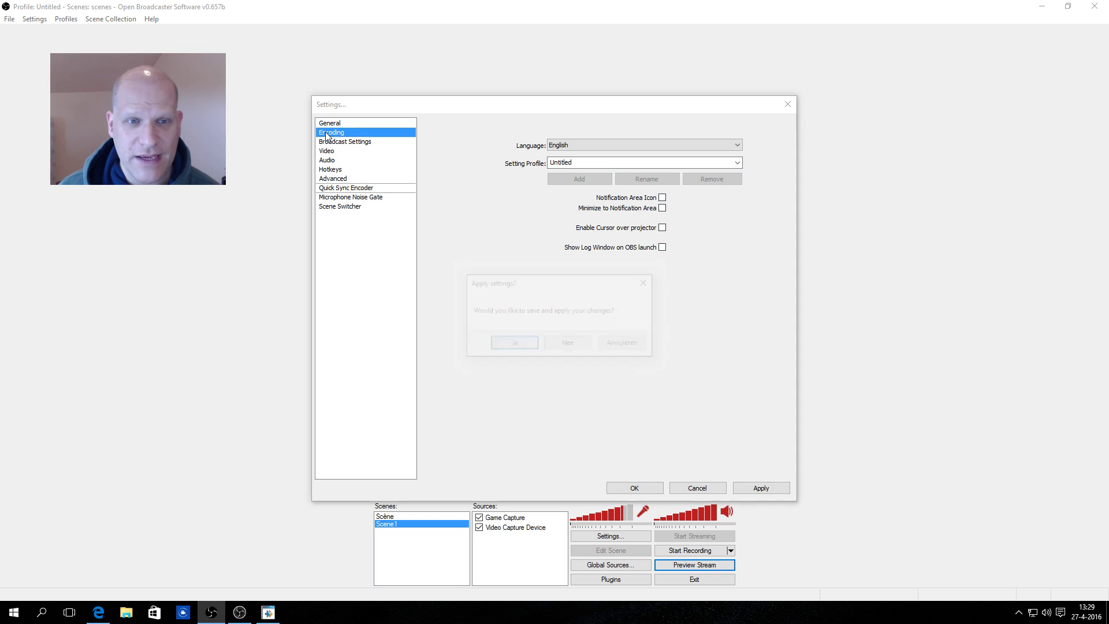
{"action": "left_click", "coordinate": [558, 345]}
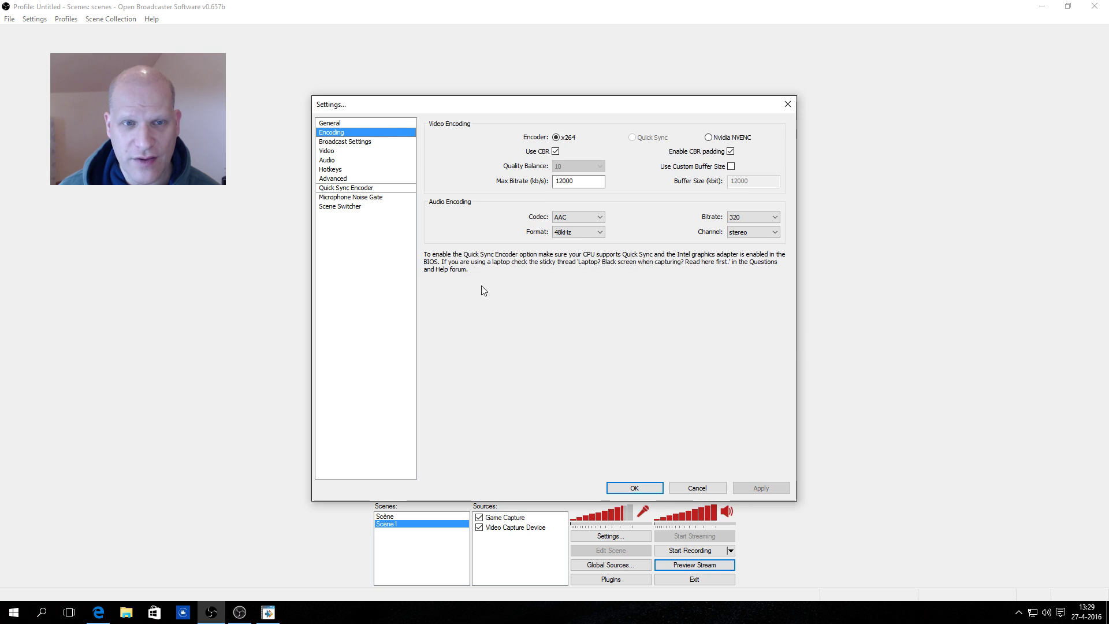
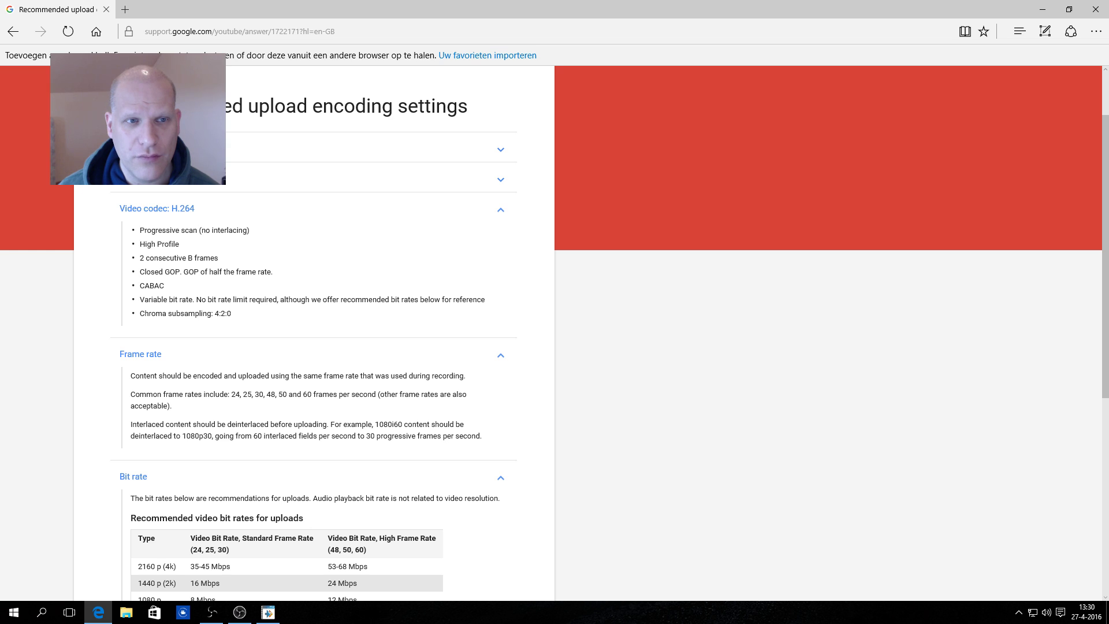
Step: Examine YouTube's recommended video and audio upload bit rates, and return to the Encoding settings in Open Broadcaster Software to compare the maximum bitrate
{"action": "scroll", "coordinate": [227, 276], "scroll_direction": "down", "scroll_amount": 3}
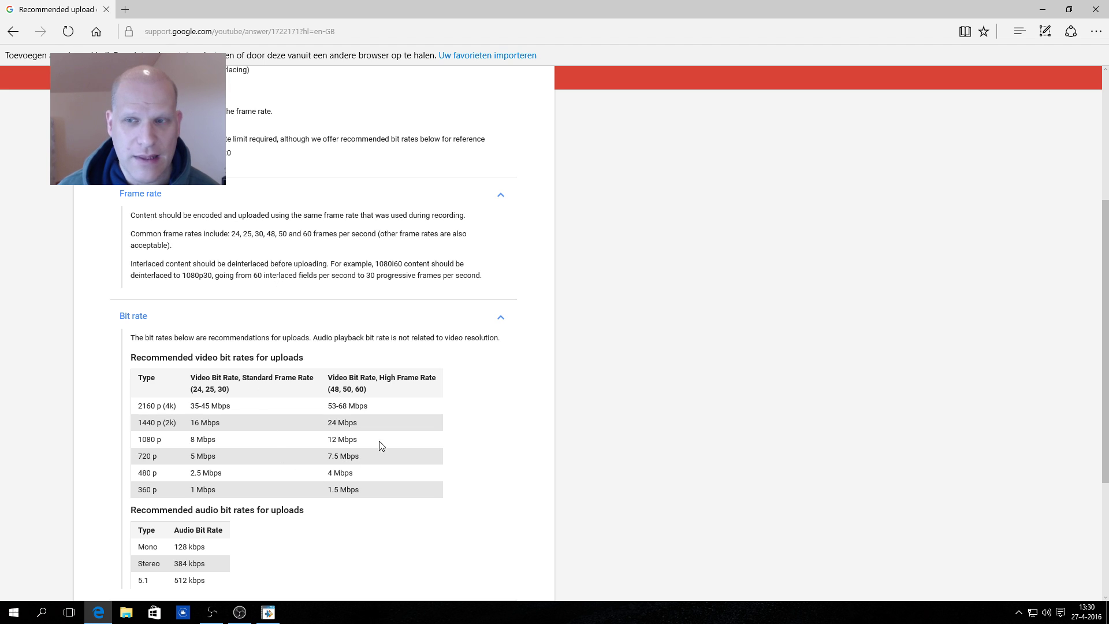
{"action": "left_click", "coordinate": [1042, 9]}
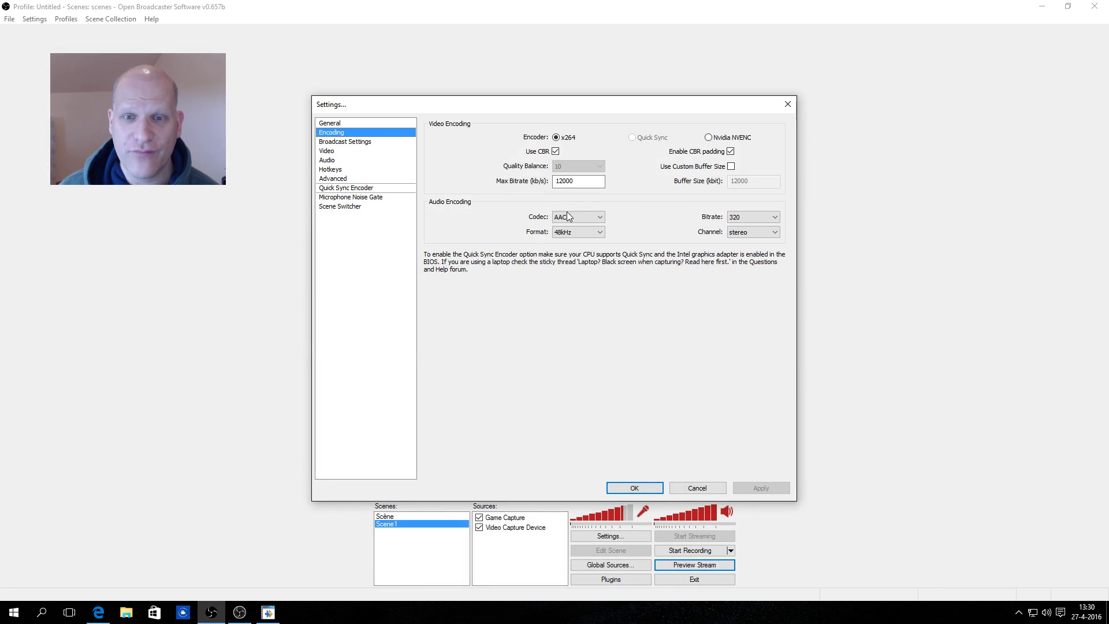
{"action": "mouse_move", "coordinate": [581, 184]}
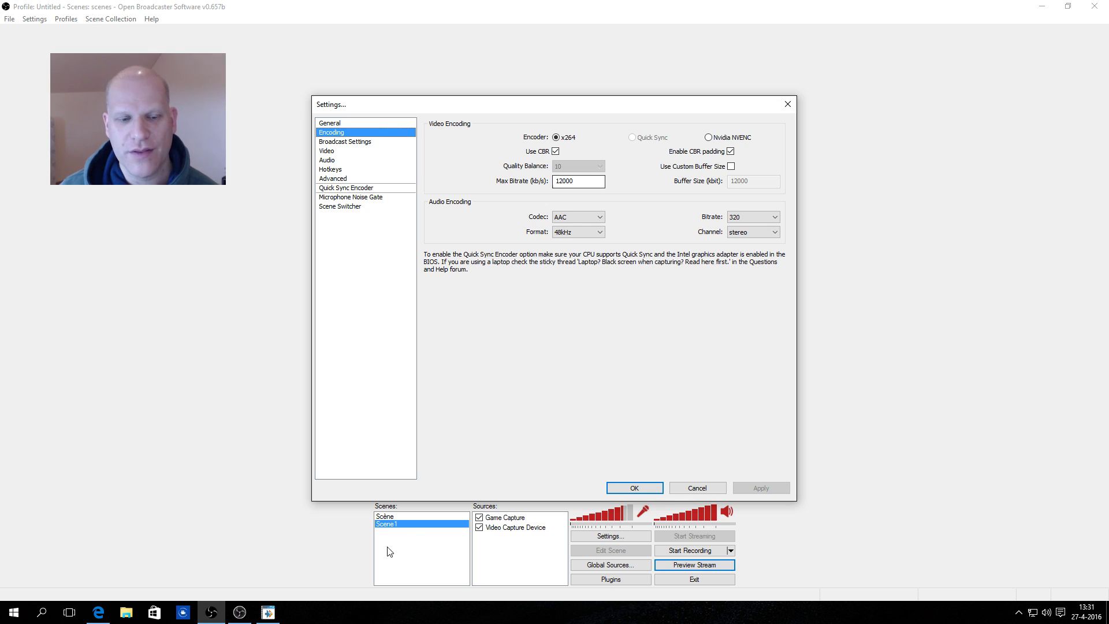
Step: Bring up the WinFF converter to view its output options, and close it again
{"action": "left_click", "coordinate": [269, 619]}
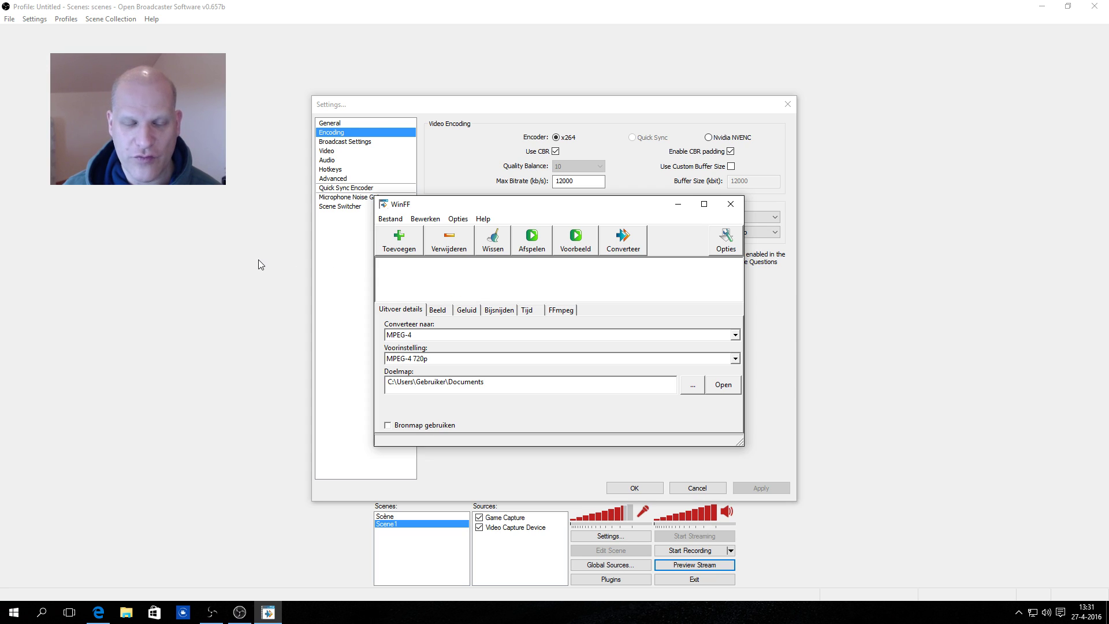
{"action": "left_click", "coordinate": [731, 205]}
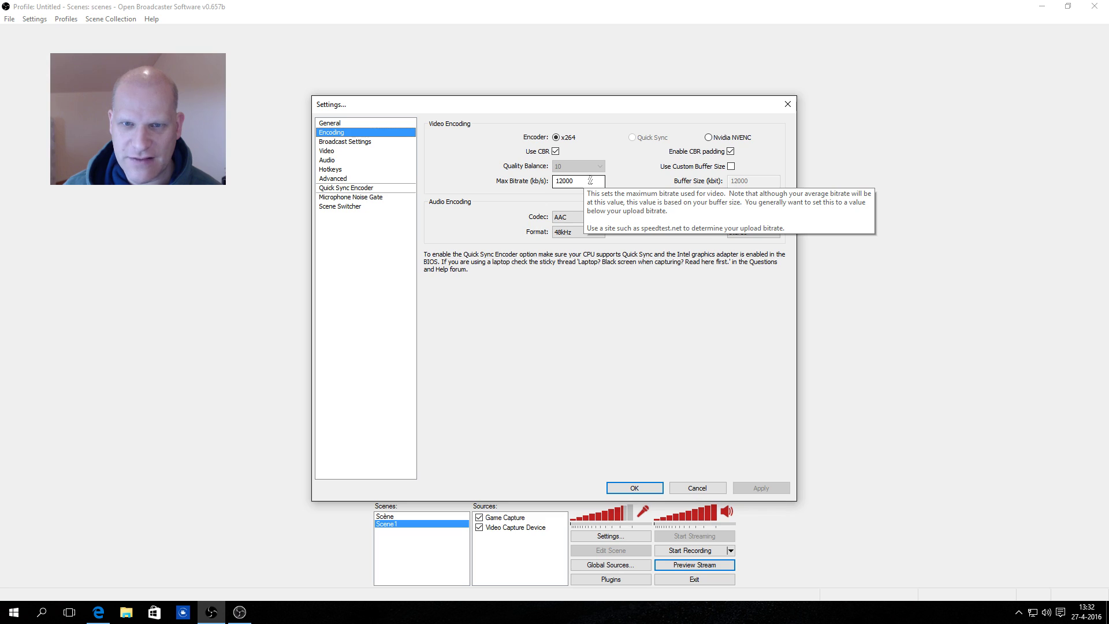
Step: Examine the maximum video bitrate and the available audio format and audio bitrate options without changing them
{"action": "left_click", "coordinate": [590, 181]}
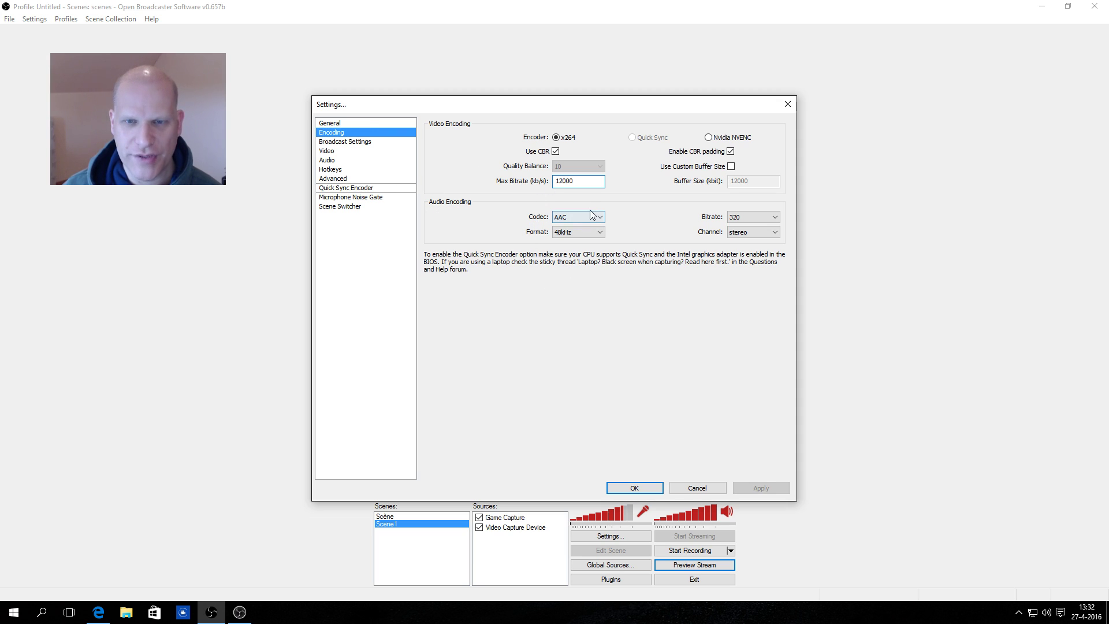
{"action": "left_click", "coordinate": [581, 232]}
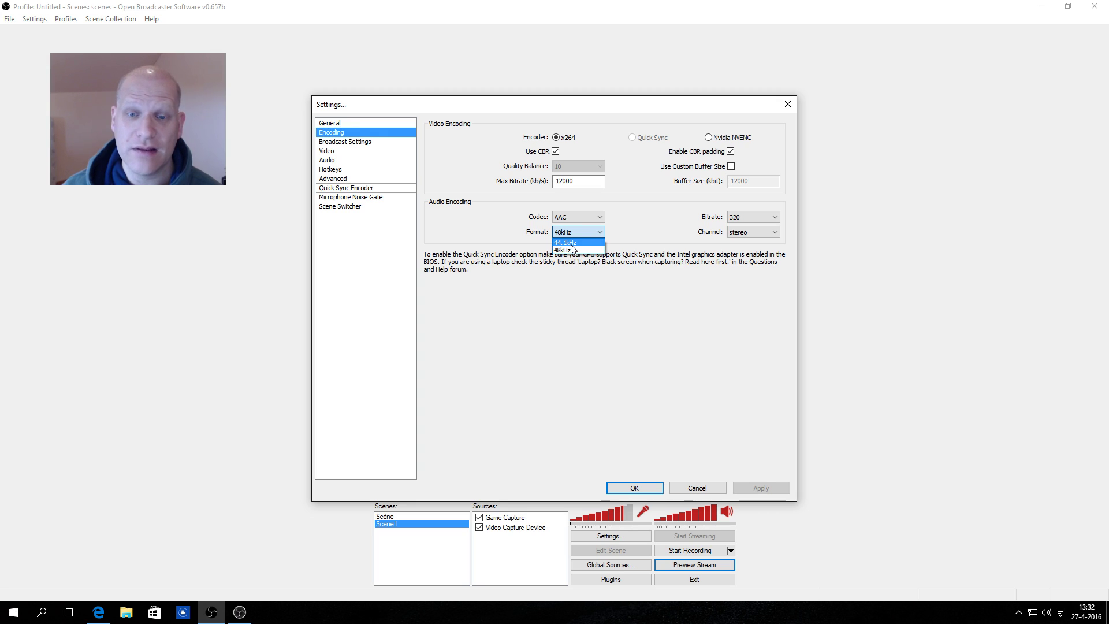
{"action": "left_click", "coordinate": [602, 289]}
{"action": "left_click", "coordinate": [763, 219]}
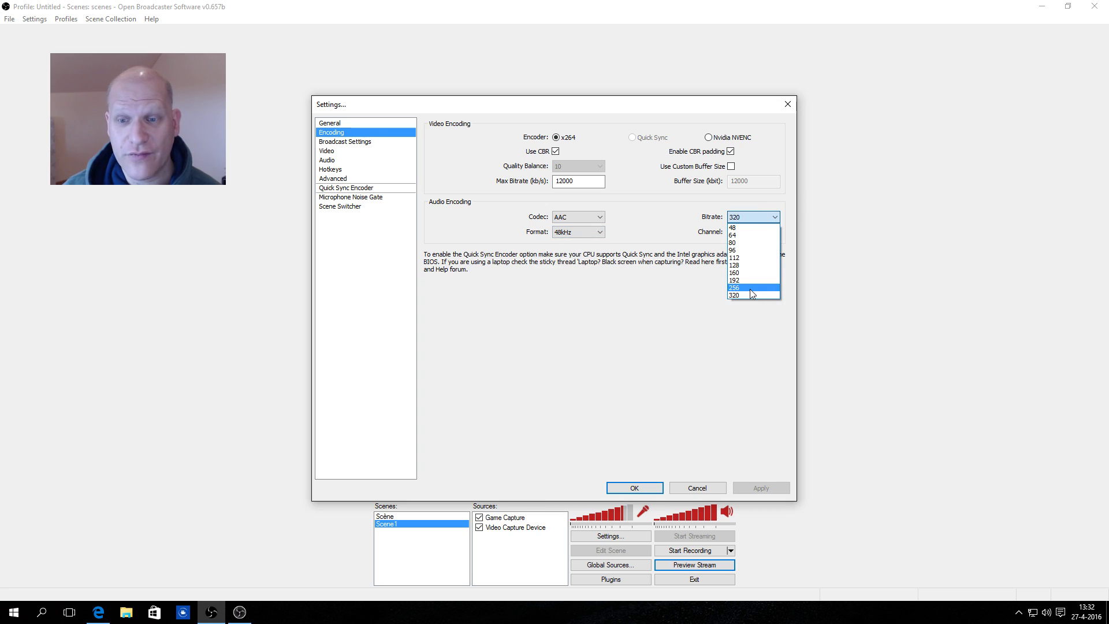
{"action": "left_click", "coordinate": [741, 309]}
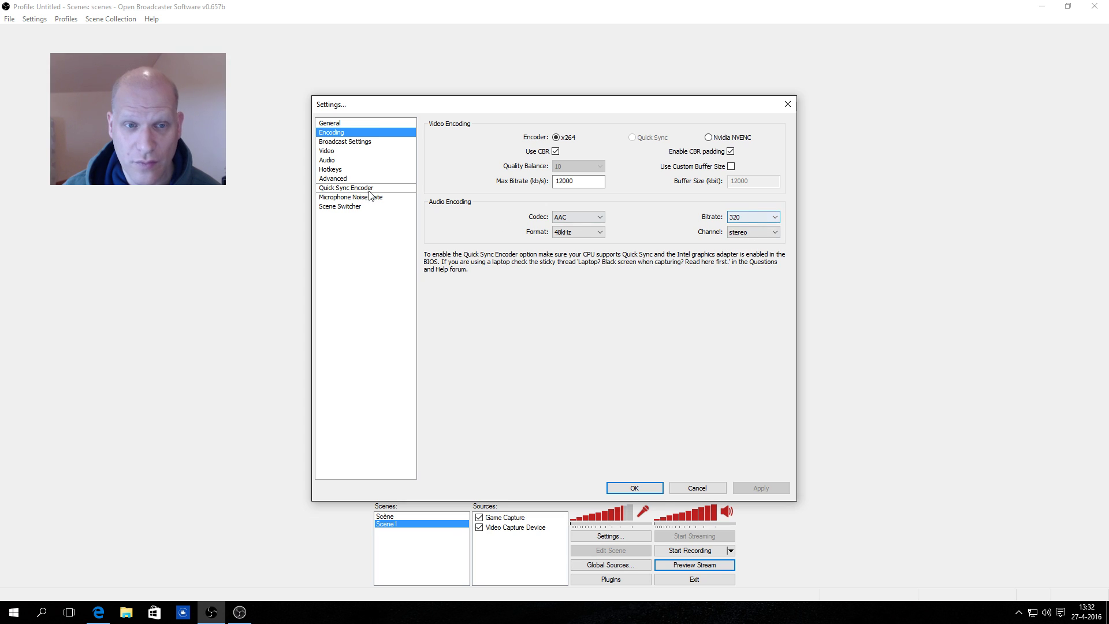
Step: Switch the broadcast mode to Live Stream to view its options, return it to File Output Only, and discard the changes
{"action": "left_click", "coordinate": [351, 147]}
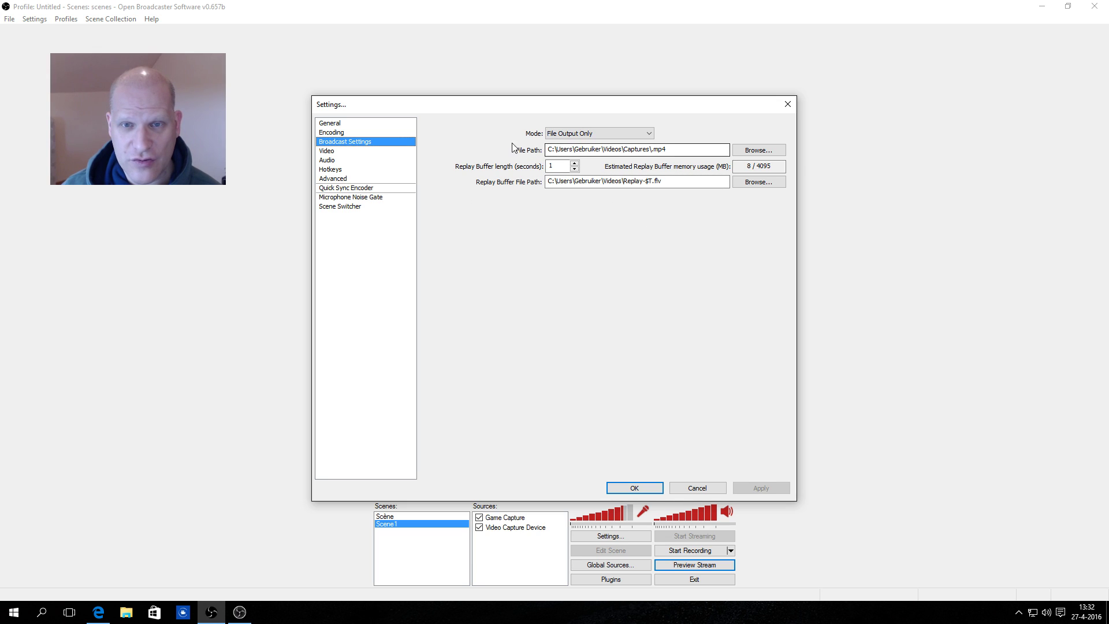
{"action": "left_click", "coordinate": [572, 135]}
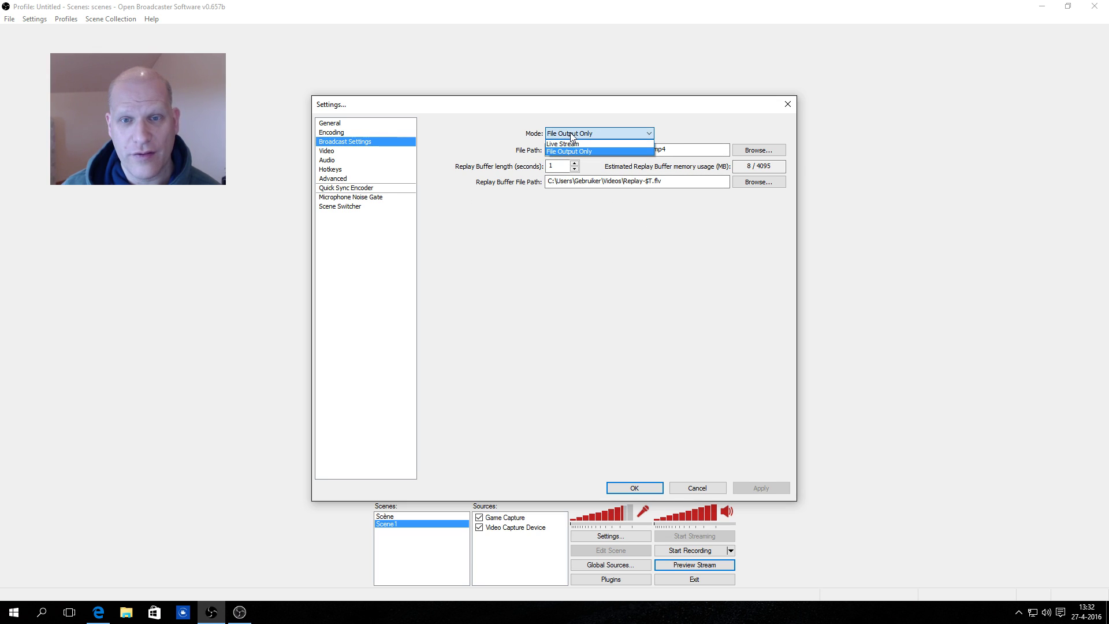
{"action": "left_click", "coordinate": [569, 144]}
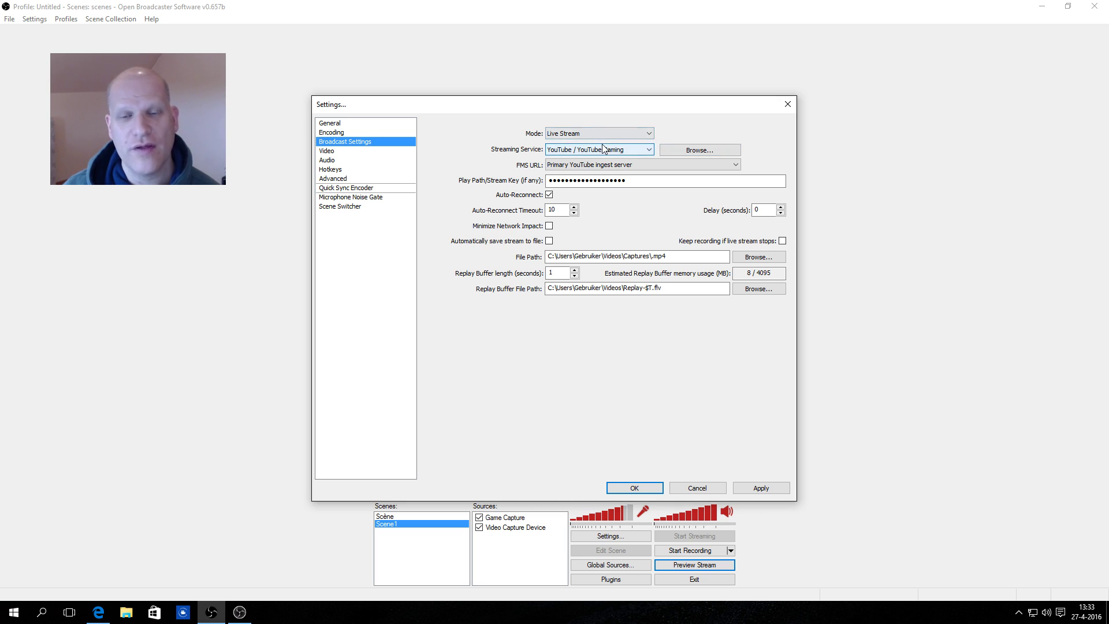
{"action": "left_click", "coordinate": [569, 134]}
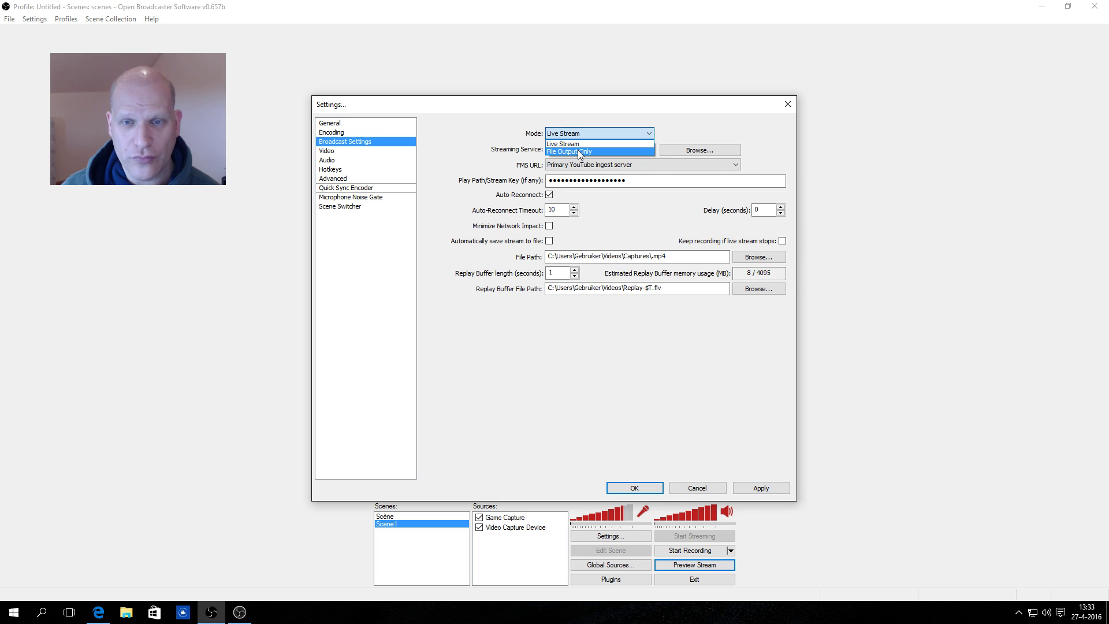
{"action": "left_click", "coordinate": [577, 150]}
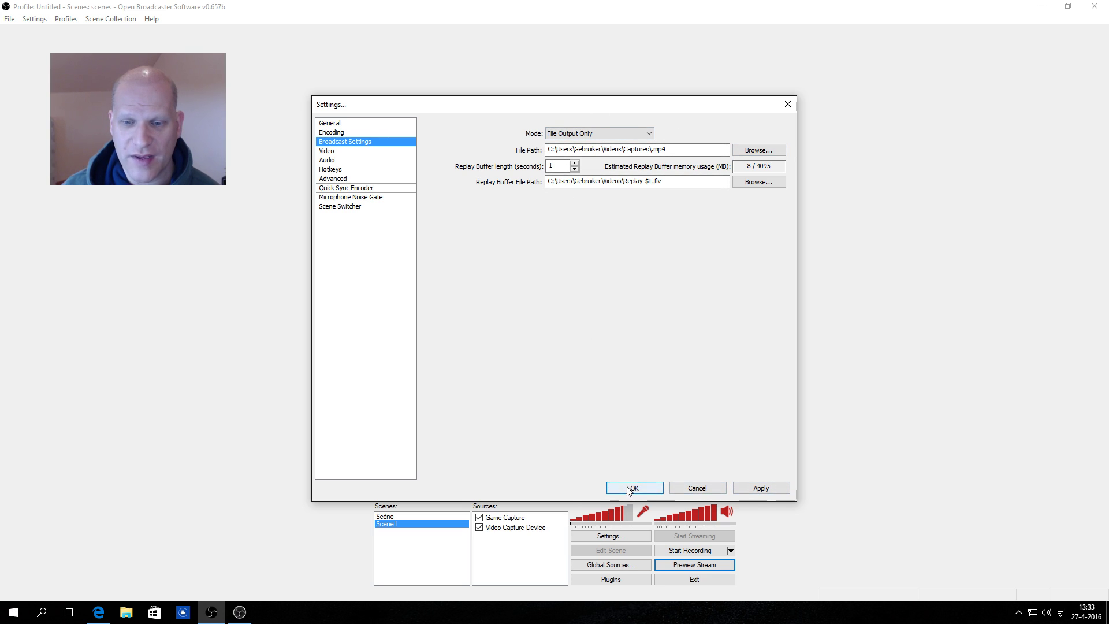
{"action": "left_click", "coordinate": [697, 488]}
Step: Reopen the program settings and examine the Video, Audio and Hotkeys options
{"action": "left_click", "coordinate": [632, 537]}
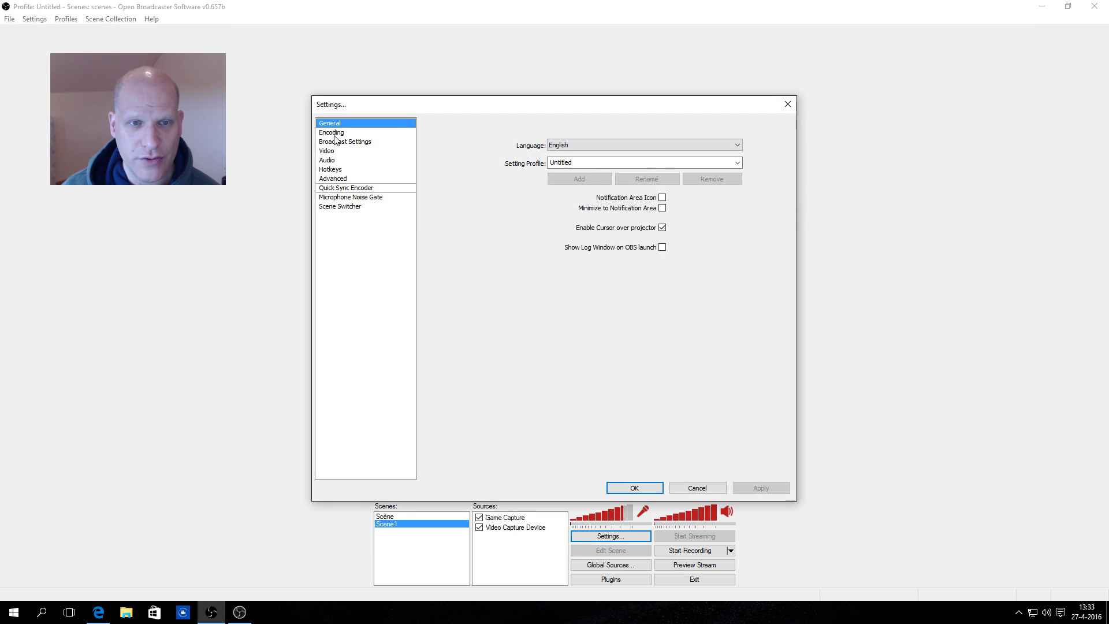
{"action": "left_click", "coordinate": [339, 143]}
{"action": "left_click", "coordinate": [327, 151]}
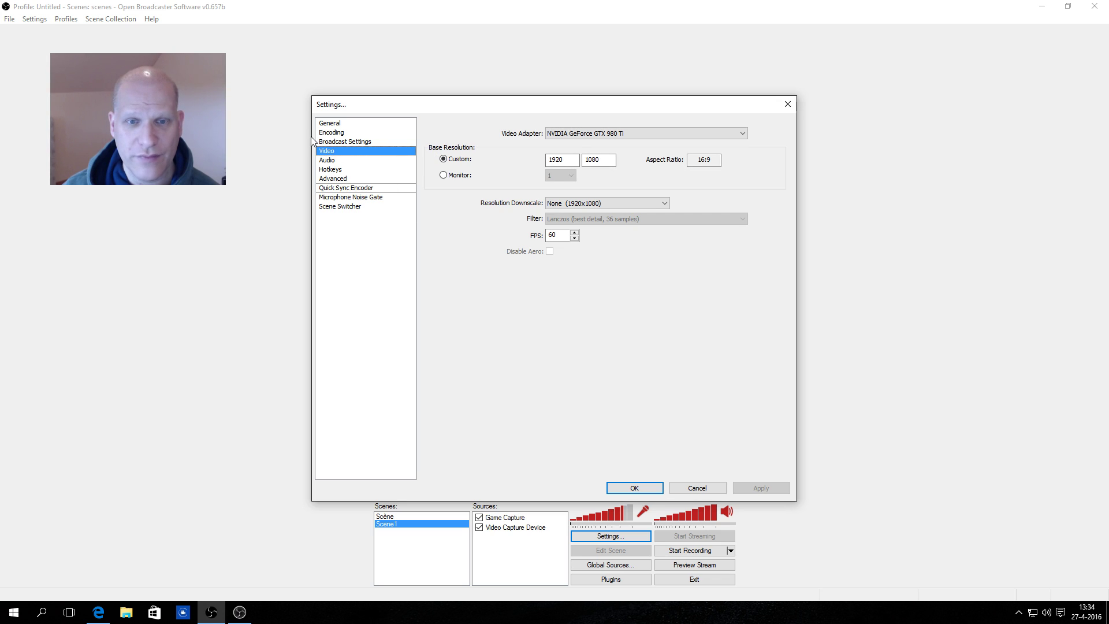
{"action": "left_click", "coordinate": [339, 162]}
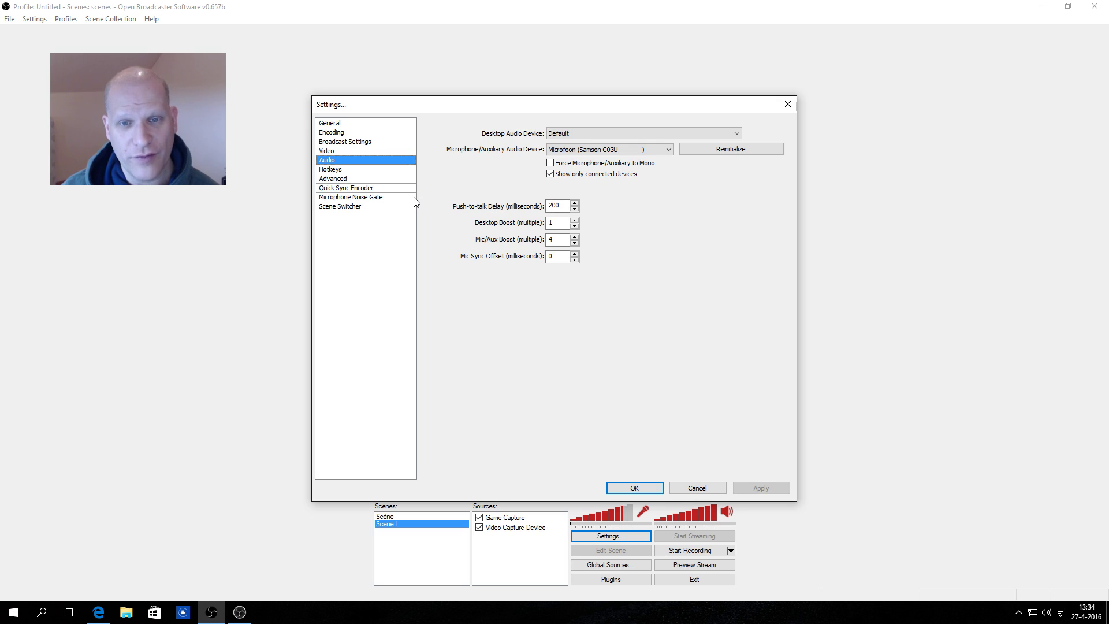
{"action": "left_click", "coordinate": [332, 170]}
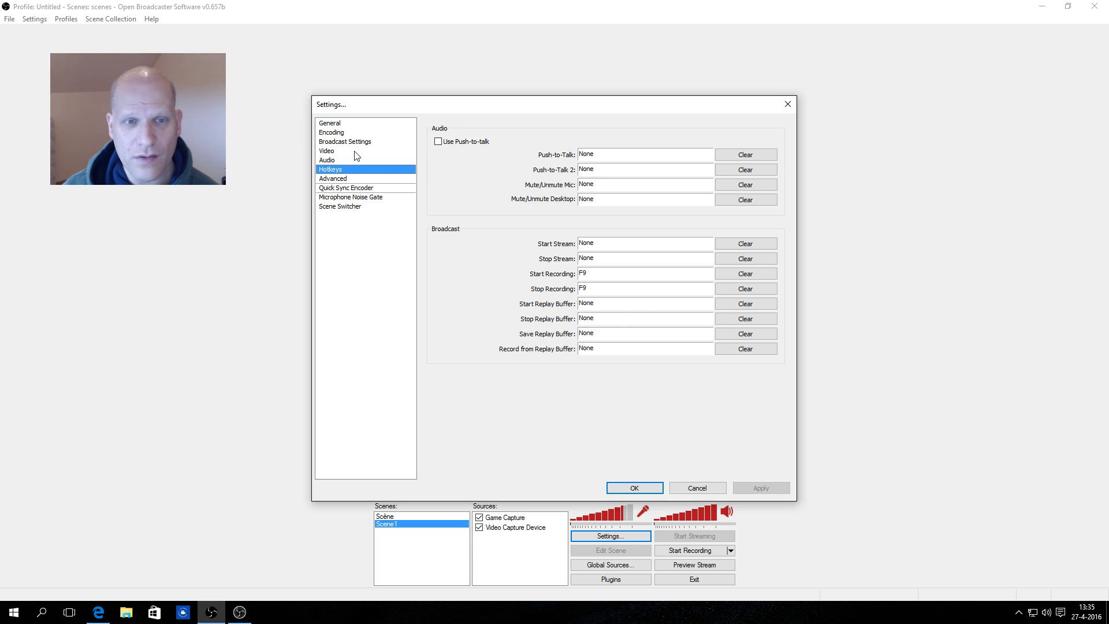
Step: Examine the Advanced settings, including the x264 CPU preset, and keep the encoding profile at high
{"action": "left_click", "coordinate": [332, 181]}
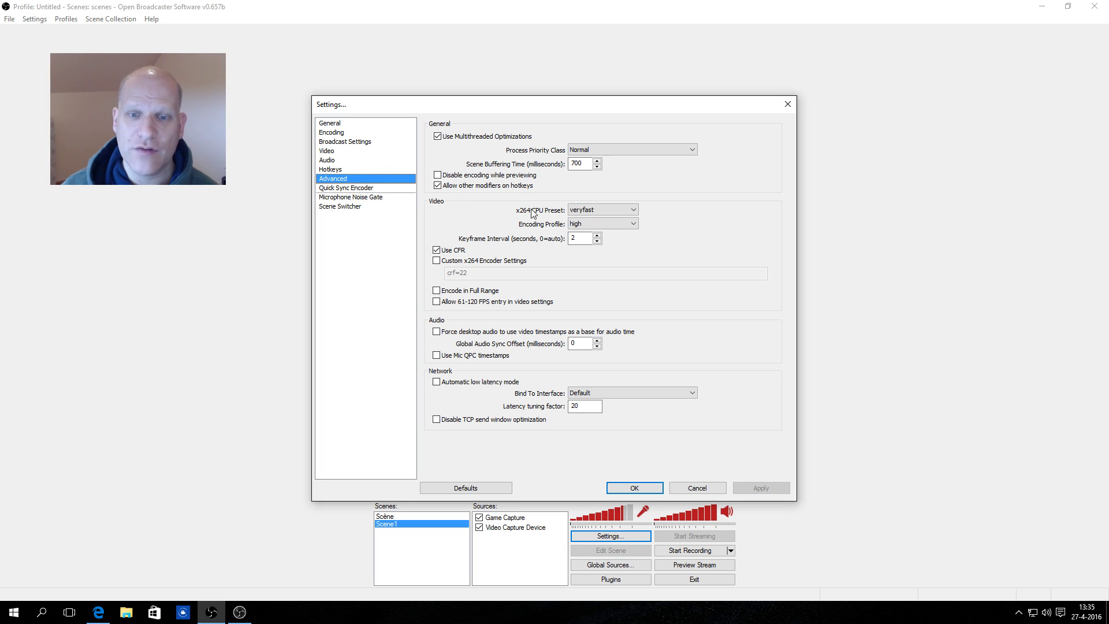
{"action": "mouse_move", "coordinate": [607, 216]}
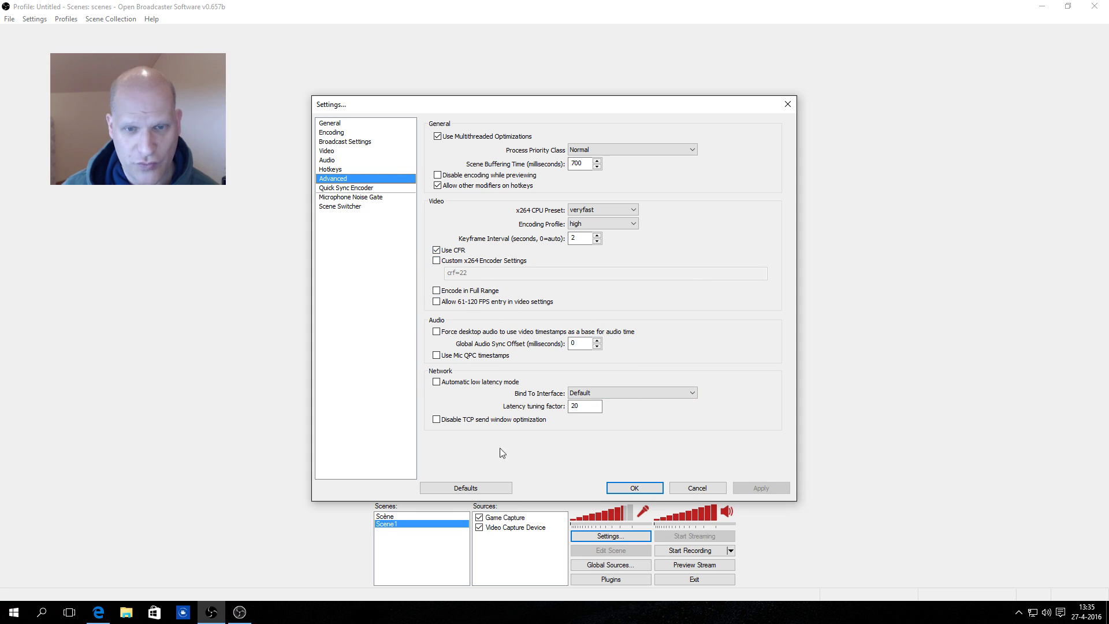
{"action": "left_click", "coordinate": [604, 225]}
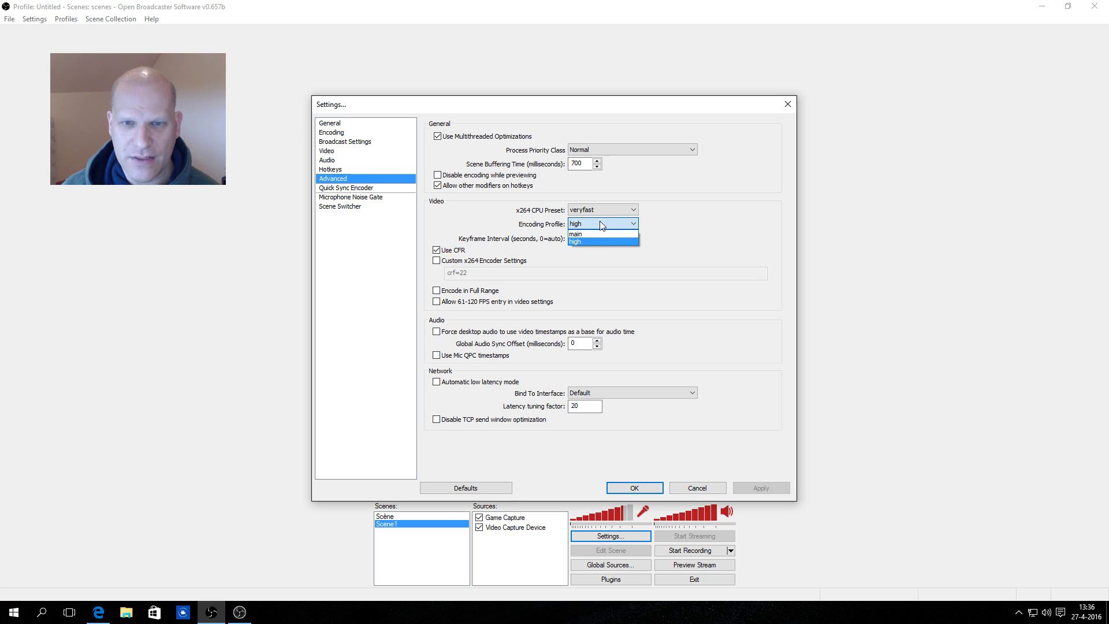
{"action": "left_click", "coordinate": [600, 241]}
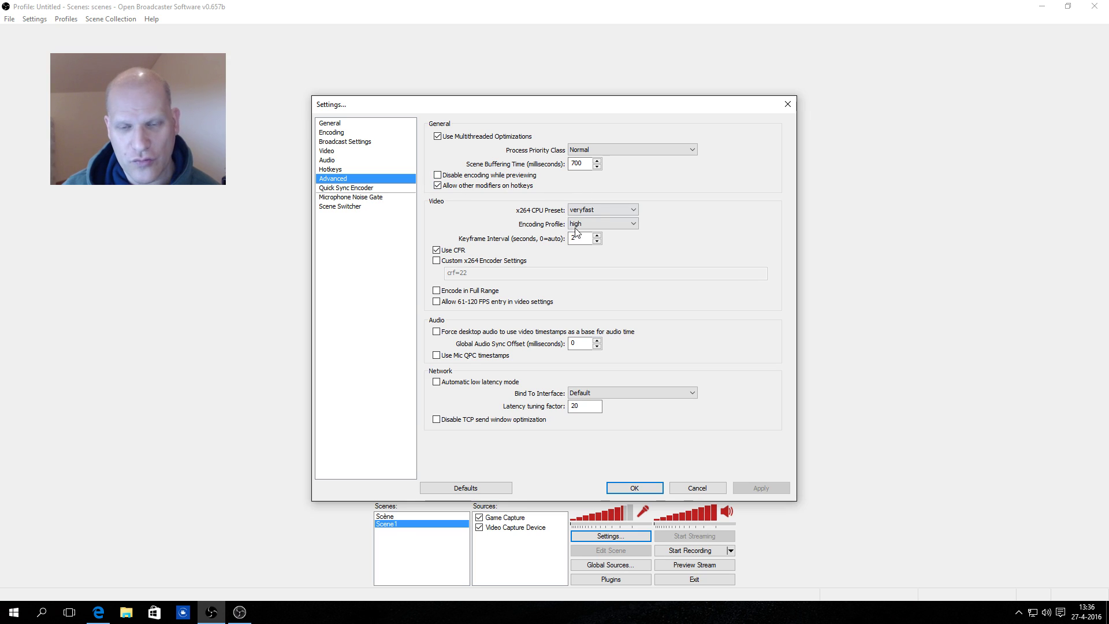
Step: Examine the Quick Sync Encoder, Microphone Noise Gate and Scene Switcher settings, and close the settings with OK
{"action": "left_click", "coordinate": [367, 188]}
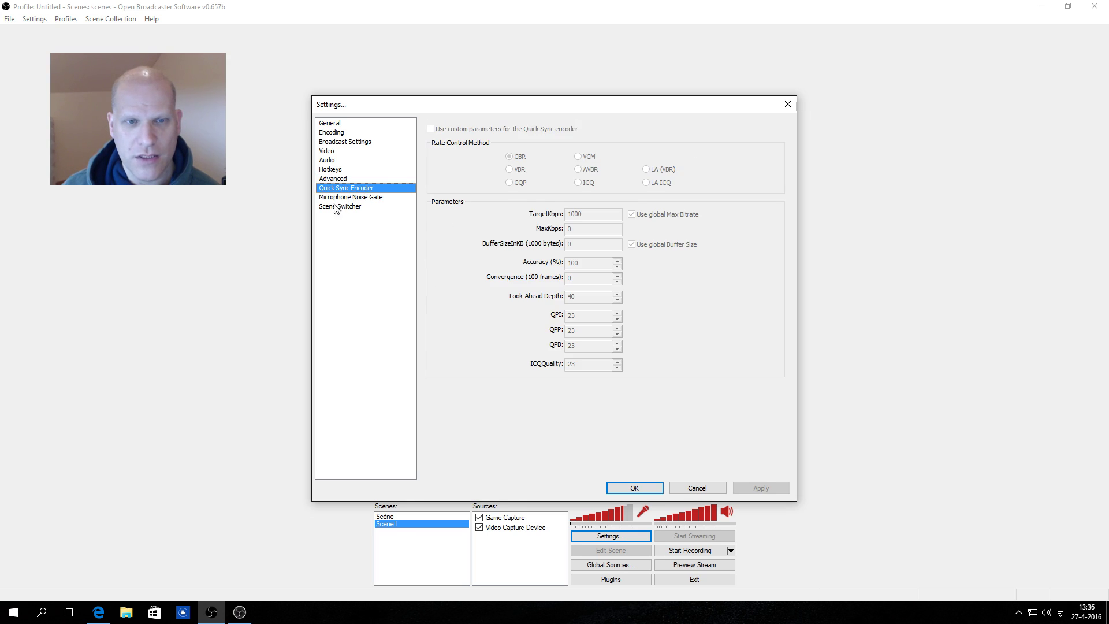
{"action": "left_click", "coordinate": [379, 198]}
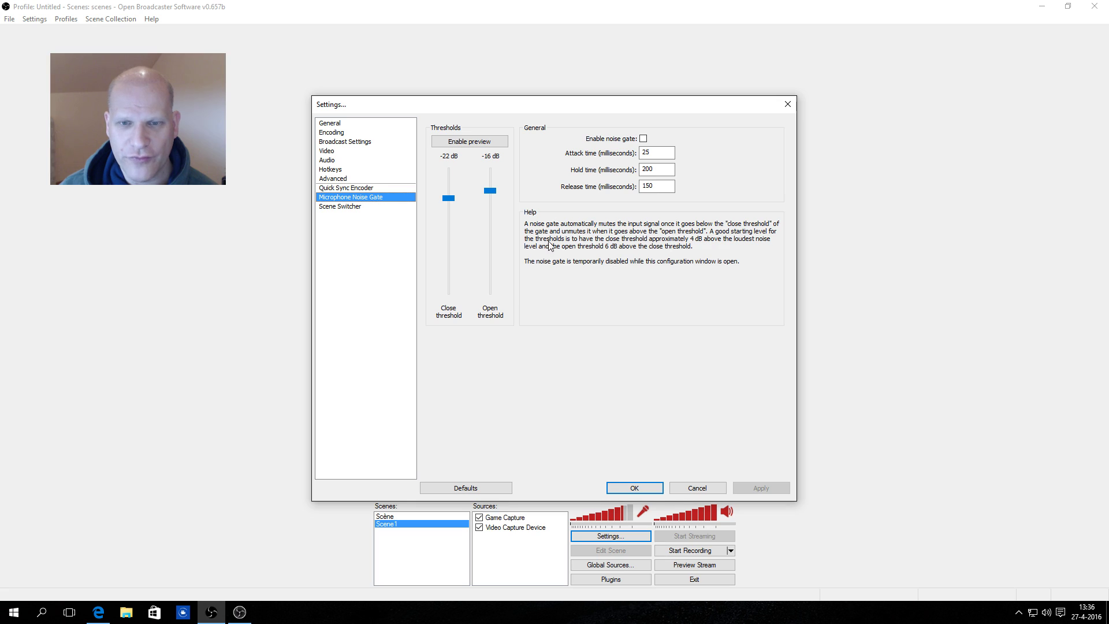
{"action": "left_click", "coordinate": [337, 208]}
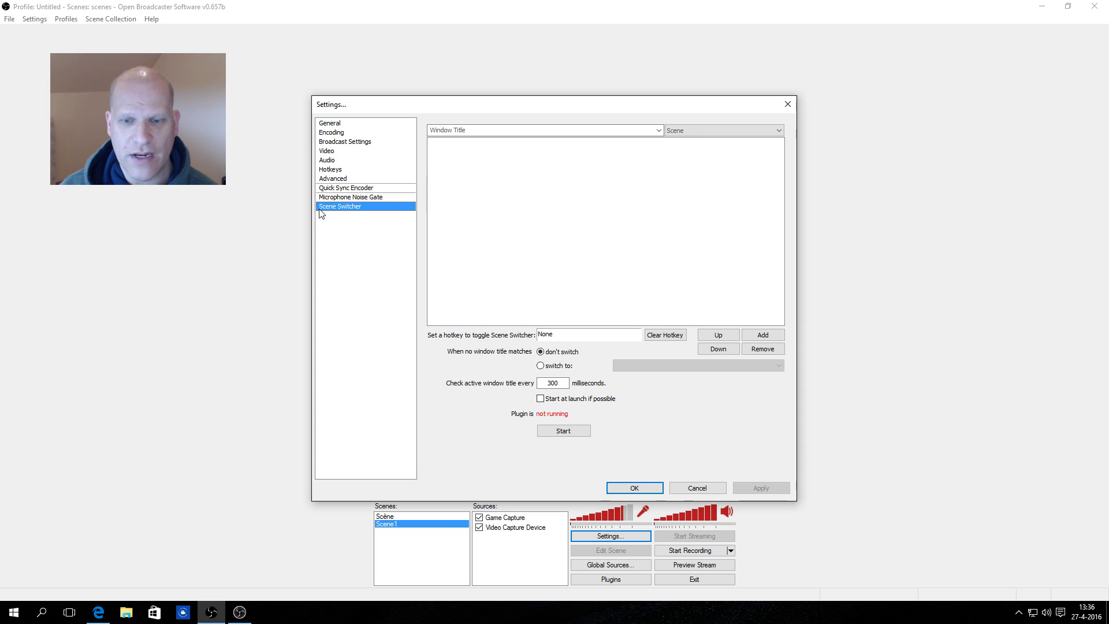
{"action": "left_click", "coordinate": [643, 489]}
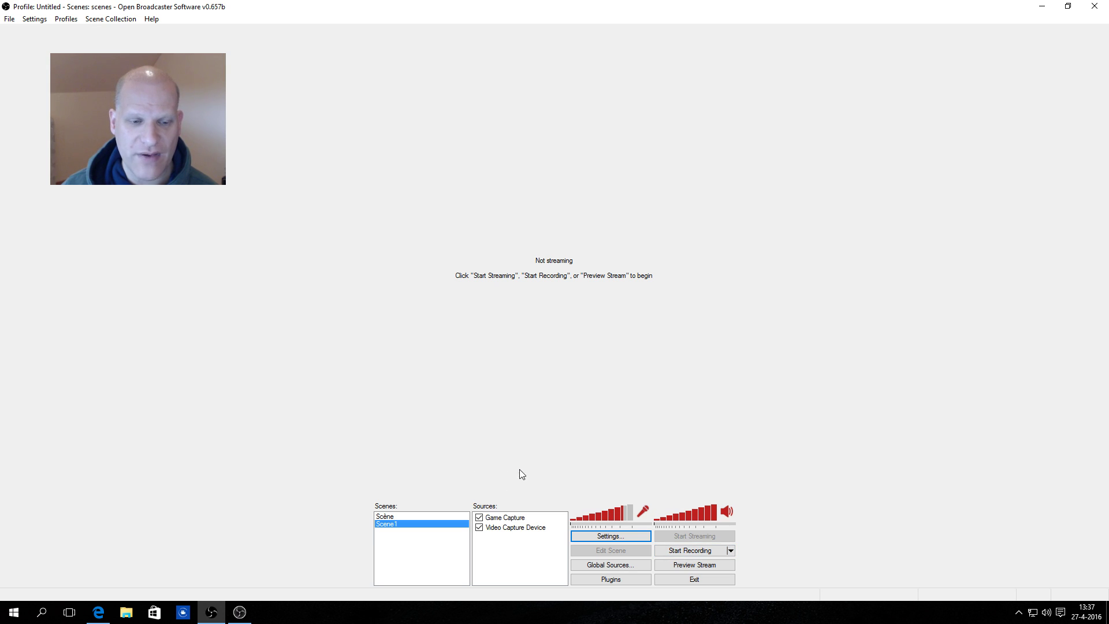
Step: Minimize Open Broadcaster Software and launch the WinFF converter from the desktop
{"action": "left_click", "coordinate": [1042, 7]}
{"action": "double_click", "coordinate": [165, 448]}
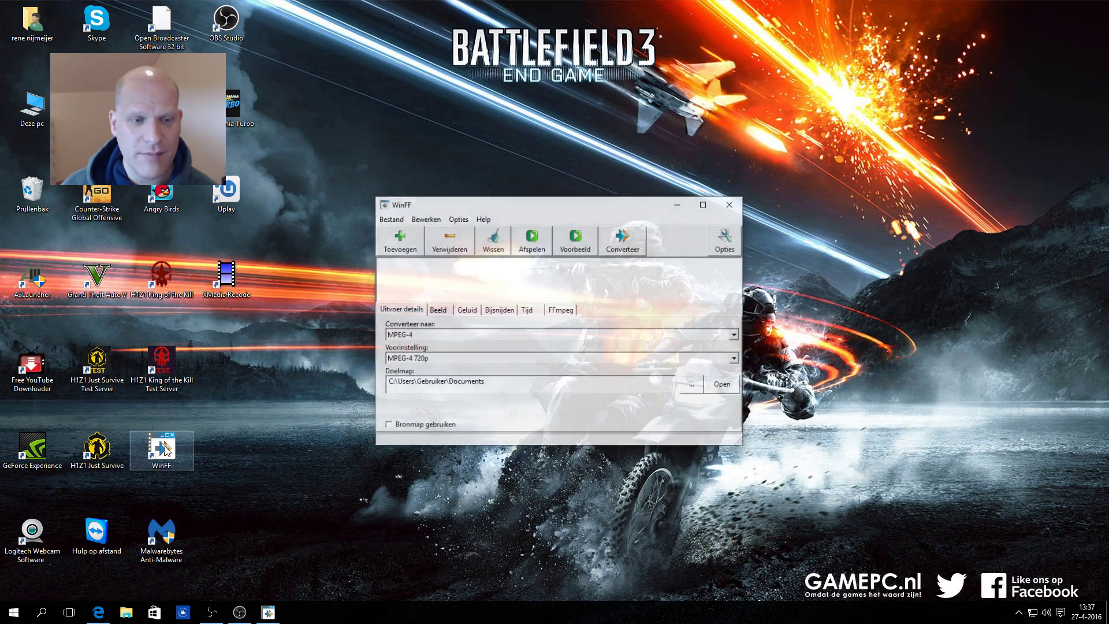